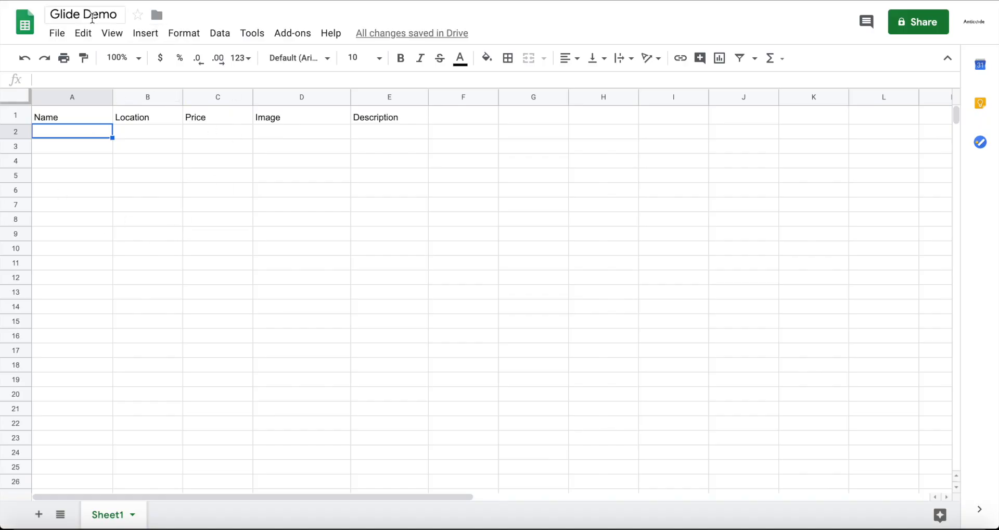
Review the Glide Demo spreadsheet's title and its Name, Location, Price, Image and Description column headers.
click(92, 16)
click(161, 174)
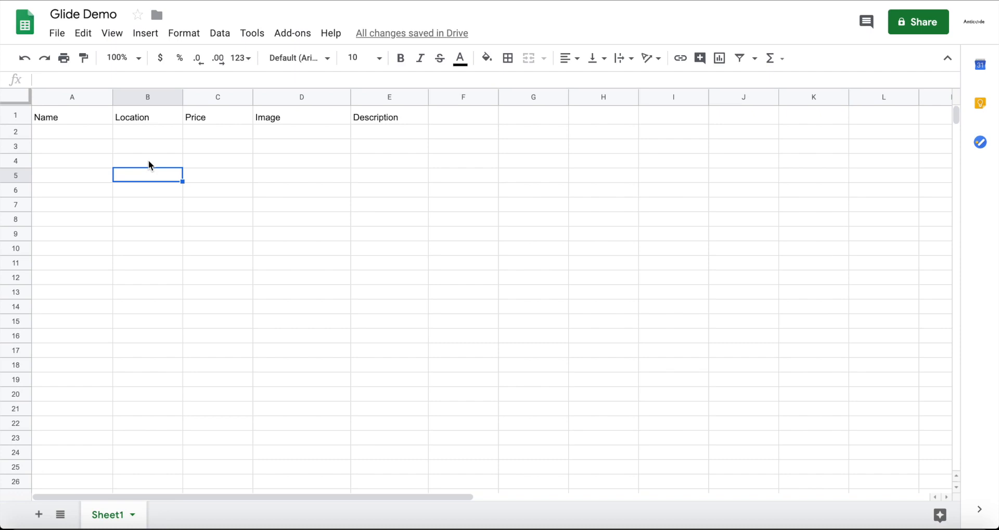
click(86, 115)
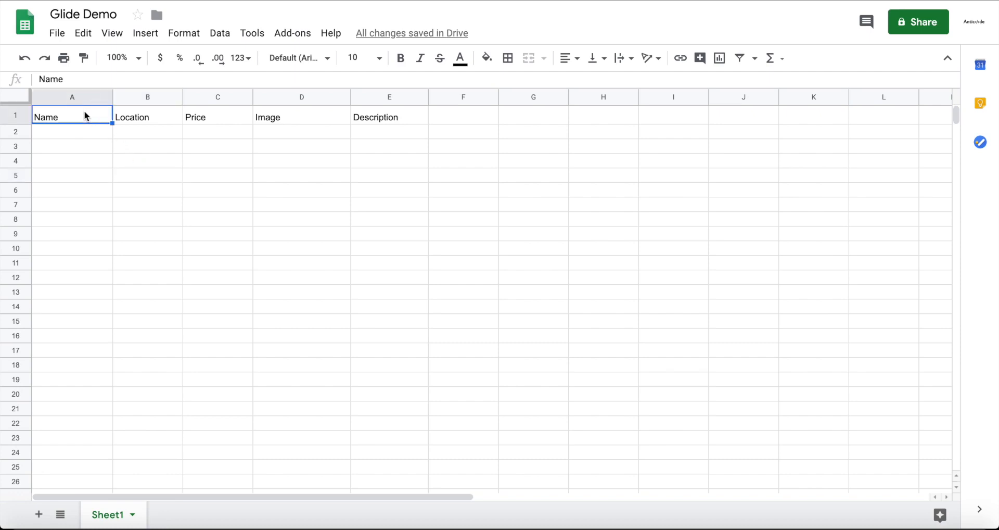
key(Right)
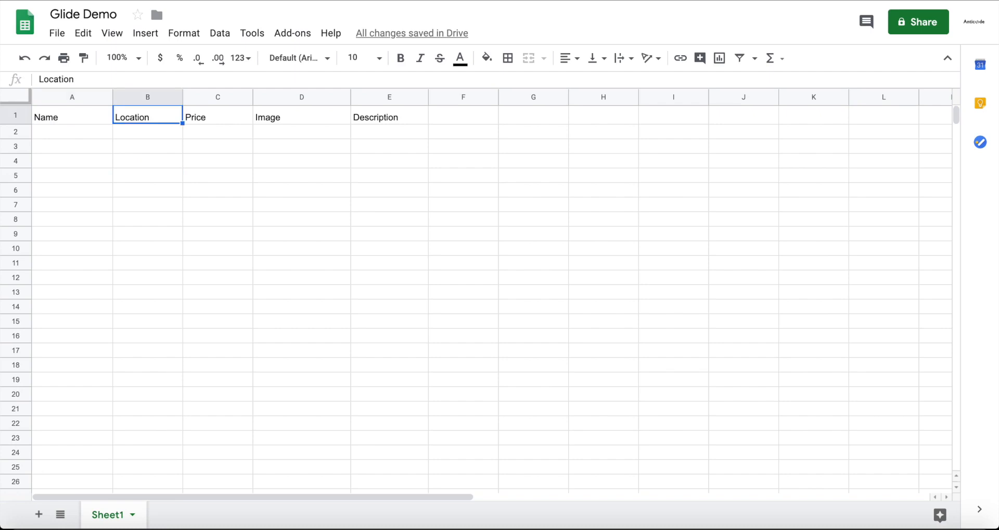
key(Right)
key(Right)
key(Right)
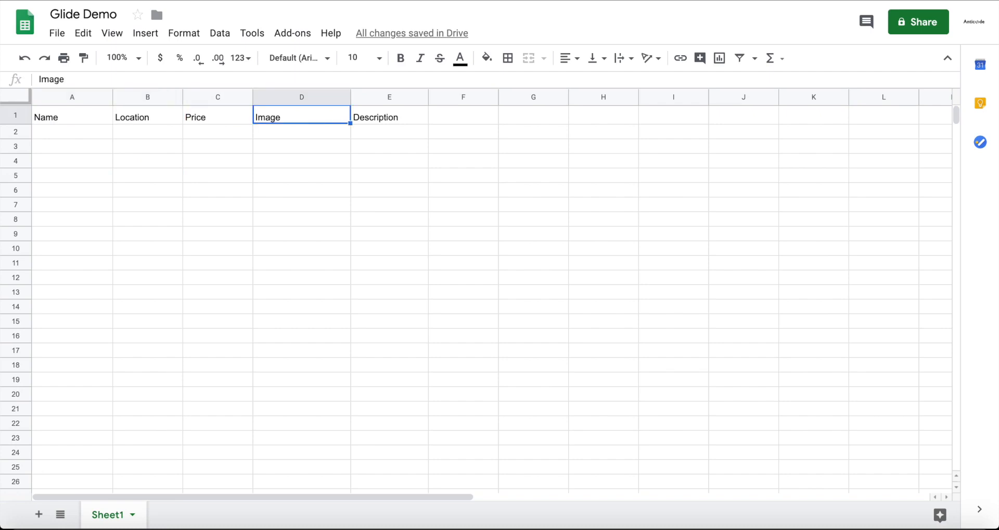
key(Down)
key(Left)
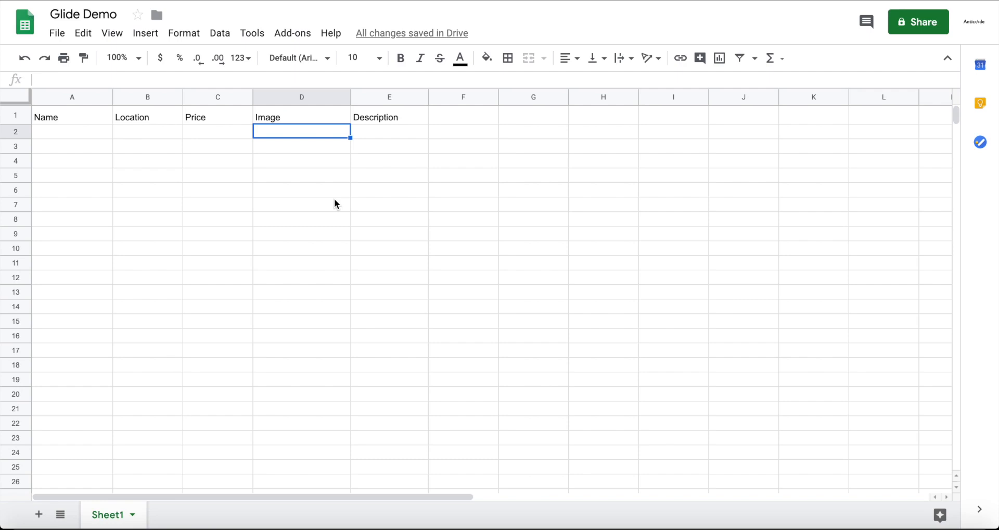
click(433, 131)
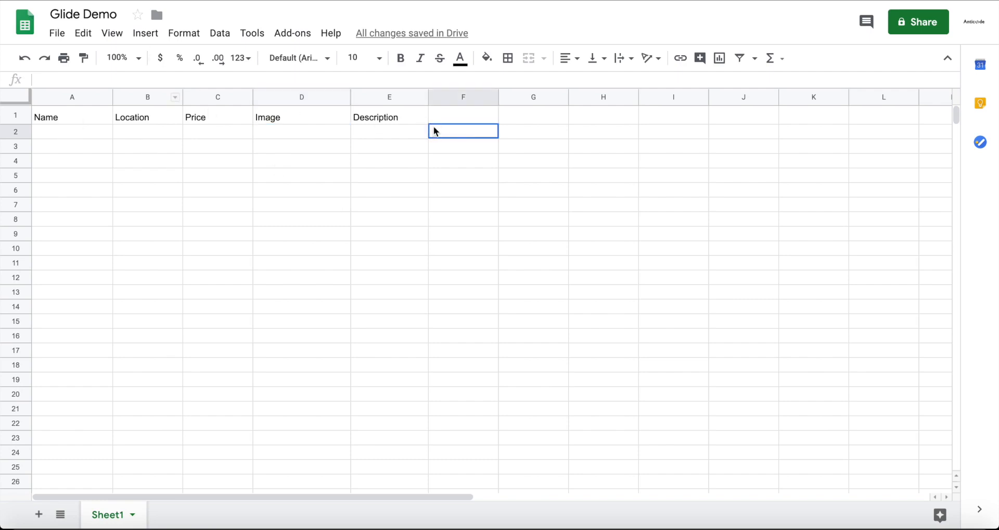
double_click(458, 120)
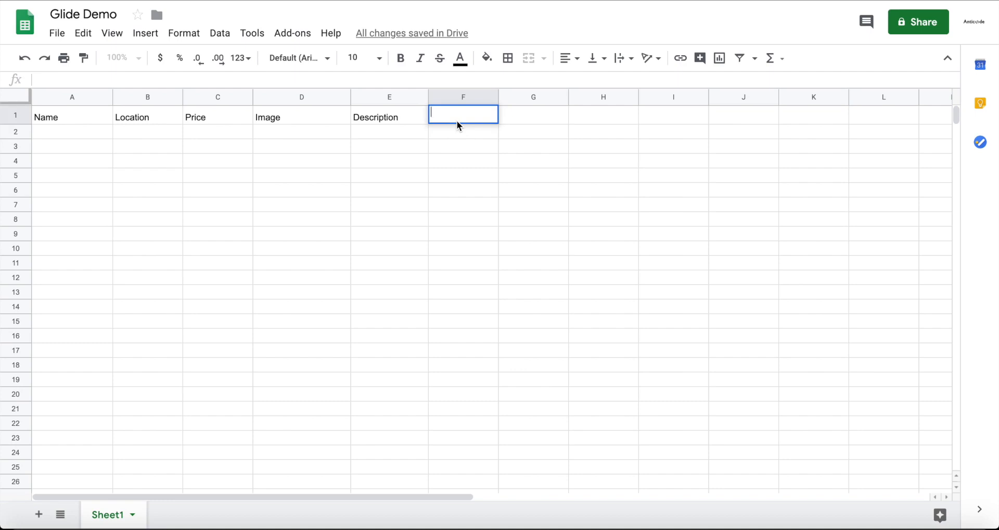
text(Proxi)
key(BackSpace)
key(BackSpace)
key(BackSpace)
key(BackSpace)
key(BackSpace)
click(424, 161)
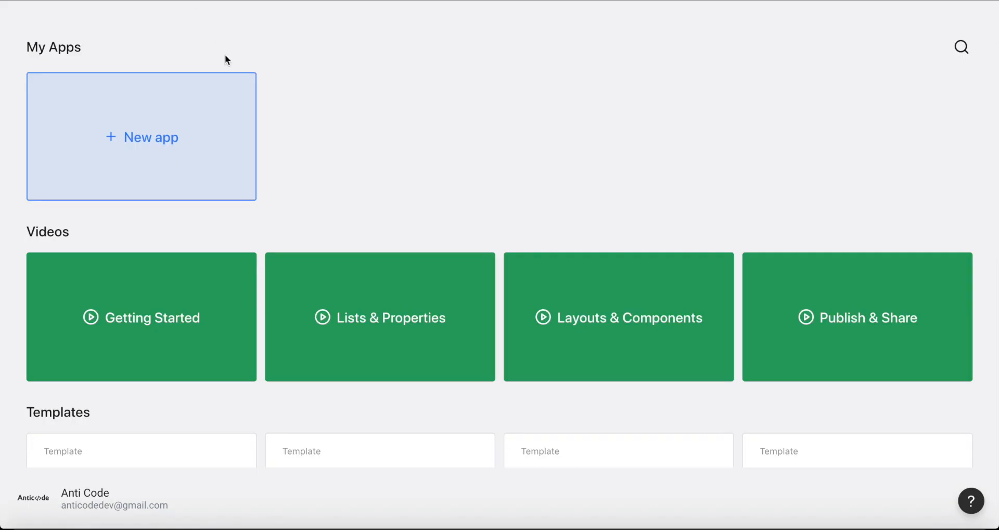
Switch to Glide and create a new app from the Glide Demo spreadsheet.
click(156, 103)
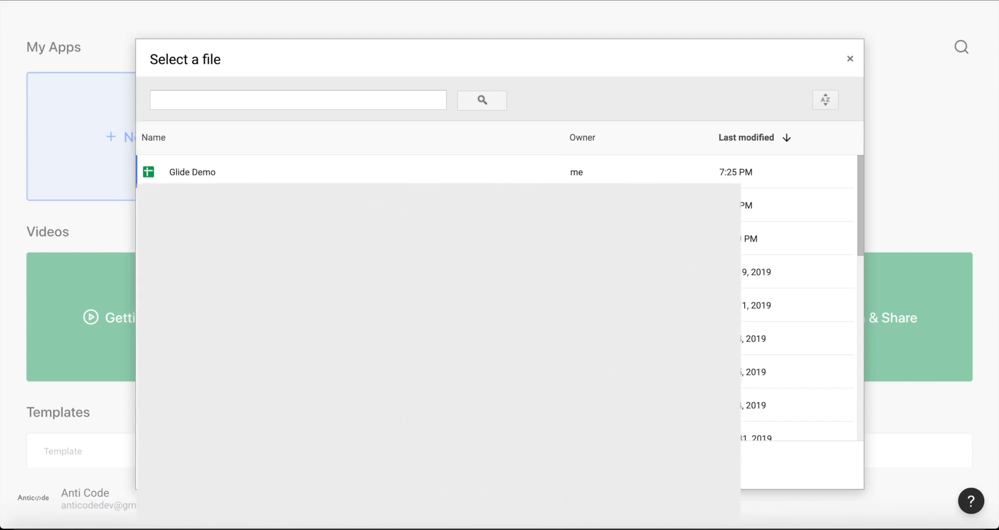
click(223, 173)
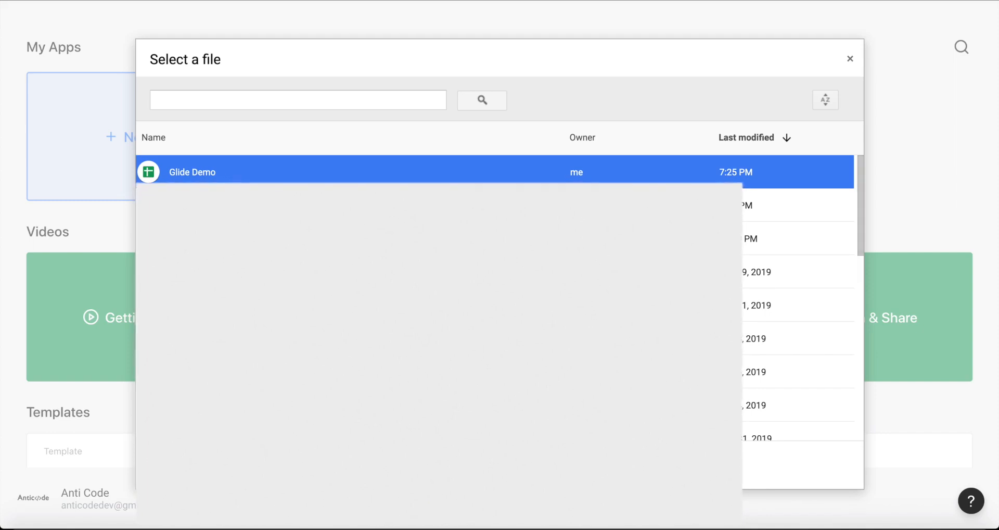
key(Return)
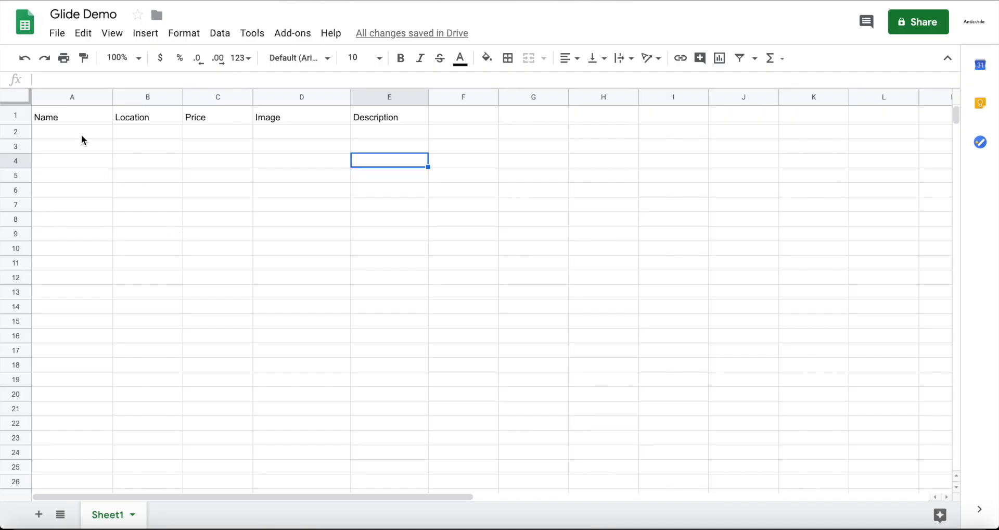
Switch to the Glide Demo spreadsheet and enter Beautiful House, Berlin,Germany and 500000 as name, location and price in row 2.
double_click(75, 131)
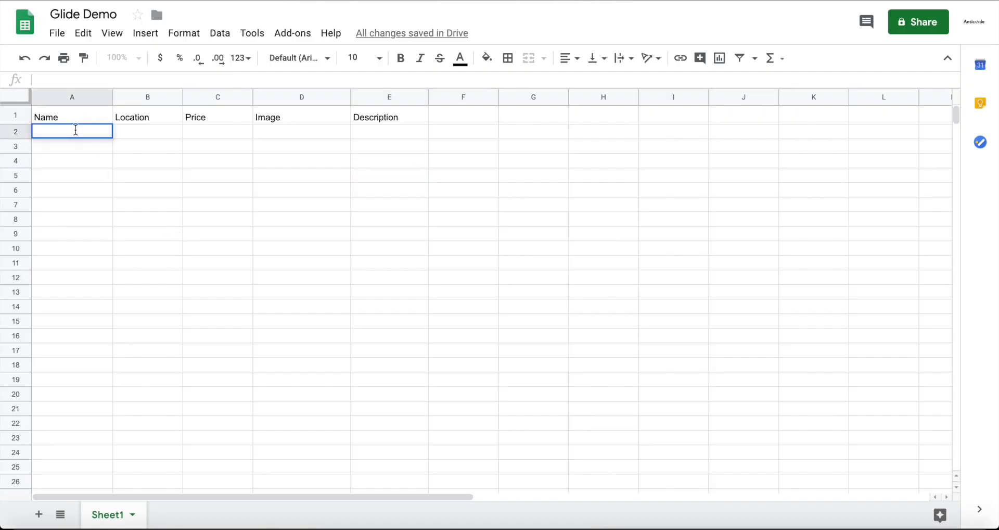
text(Beautiful House)
key(Tab)
text(Berlin,Germany)
key(Tab)
text(500)
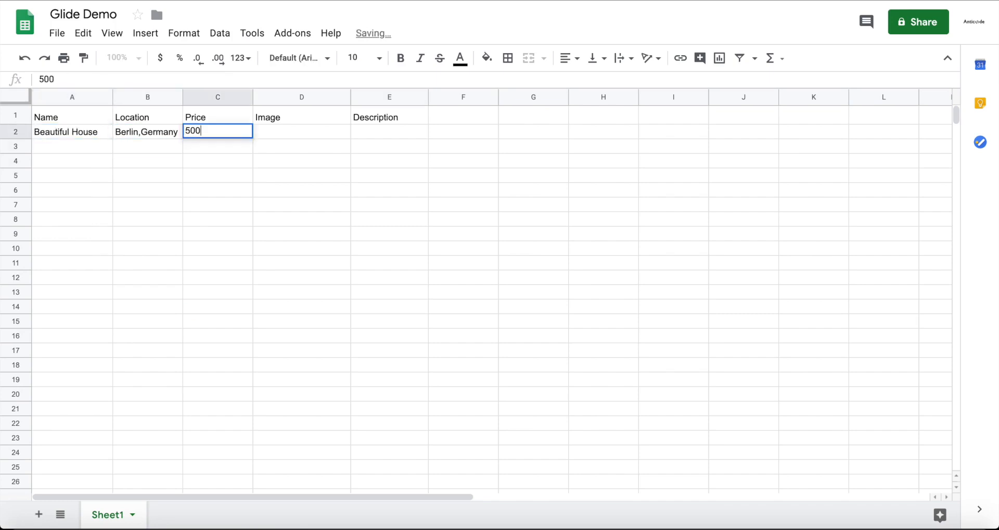
text(000)
key(Tab)
key(Tab)
Widen the Description column and enter "Beautiful home in Berlin" as the Beautiful House description.
drag(429, 97, 450, 97)
double_click(384, 134)
text(Beautiful home in Berlin)
key(Return)
Add a listing in row 3 named "Beach house", located in "Miami, Florida", priced 800000 and described as "Nice Beach house".
text(Beach house)
key(Tab)
text(Miami, Florida)
key(Tab)
text(800000)
key(Down)
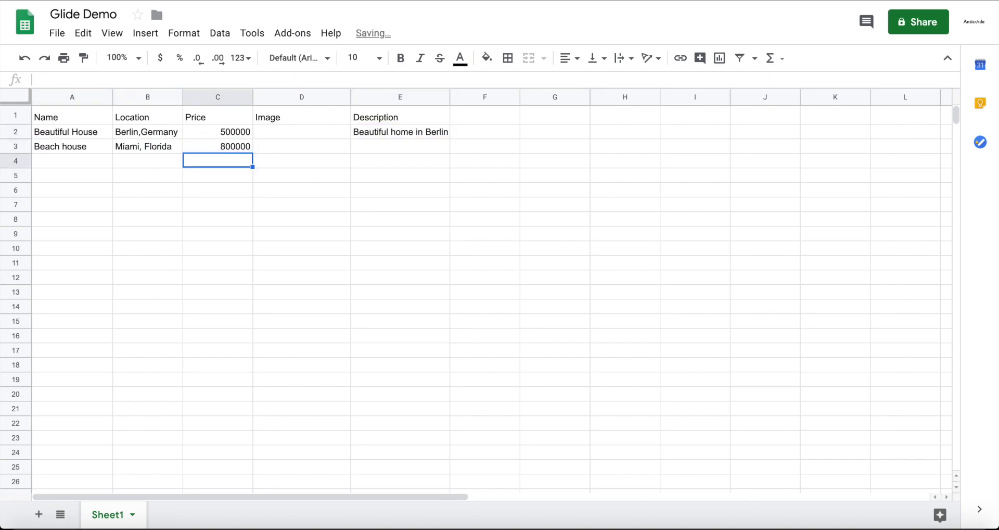
click(400, 147)
text(Nice Beach house)
Add a listing in row 4 named "Apartment", located in "New York City" and priced 900000.
click(72, 161)
text(Apartment)
key(Tab)
text(New York City,)
key(BackSpace)
key(Tab)
text(800)
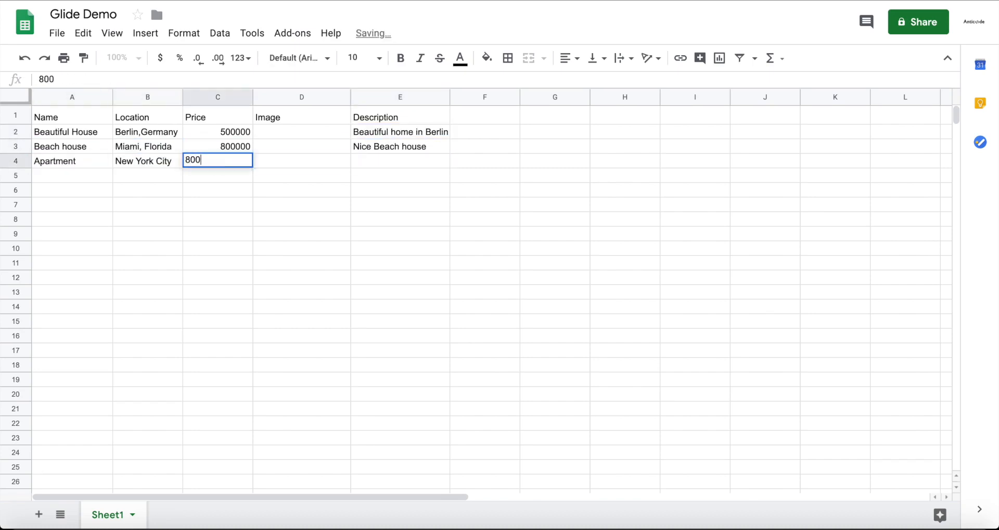
key(BackSpace)
key(BackSpace)
key(BackSpace)
text(900000)
Enter "Apartment in Skyscraper" as the Apartment listing's description in row 4.
key(Tab)
key(Tab)
text(S)
key(BackSpace)
text(Apartment in Skyscraper)
key(Return)
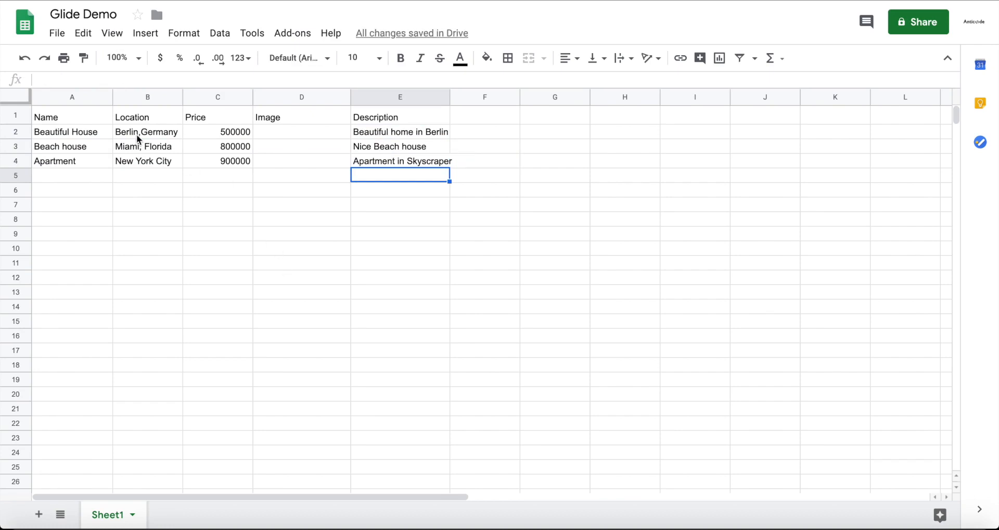
click(313, 129)
key(Down)
key(Down)
key(Up)
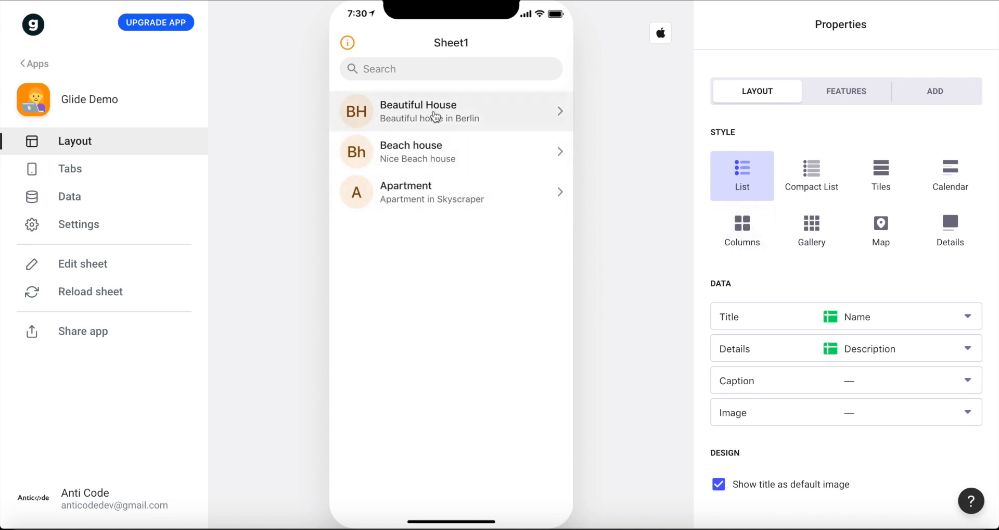
Switch to Glide, try the alternative layout styles for the Sheet1 screen and settle on Map.
click(815, 177)
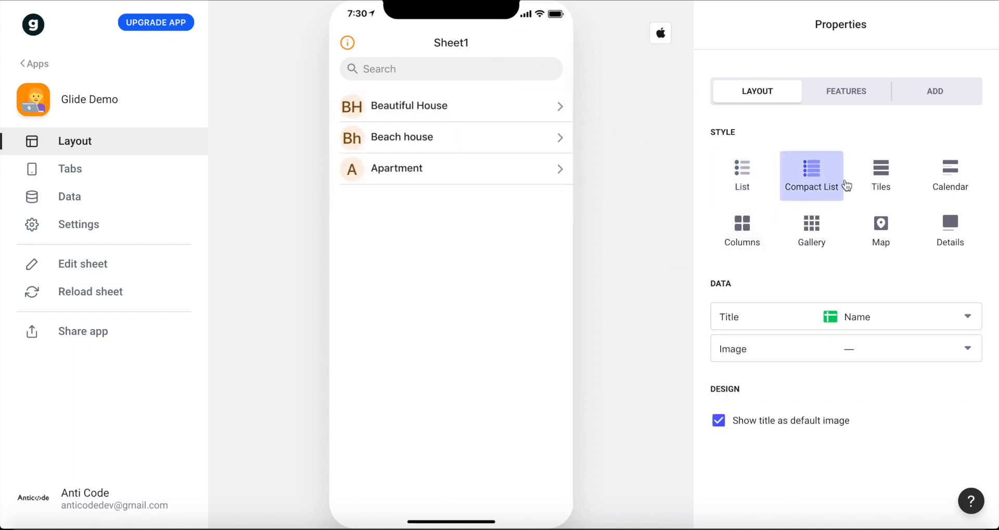
click(881, 176)
click(959, 184)
click(767, 231)
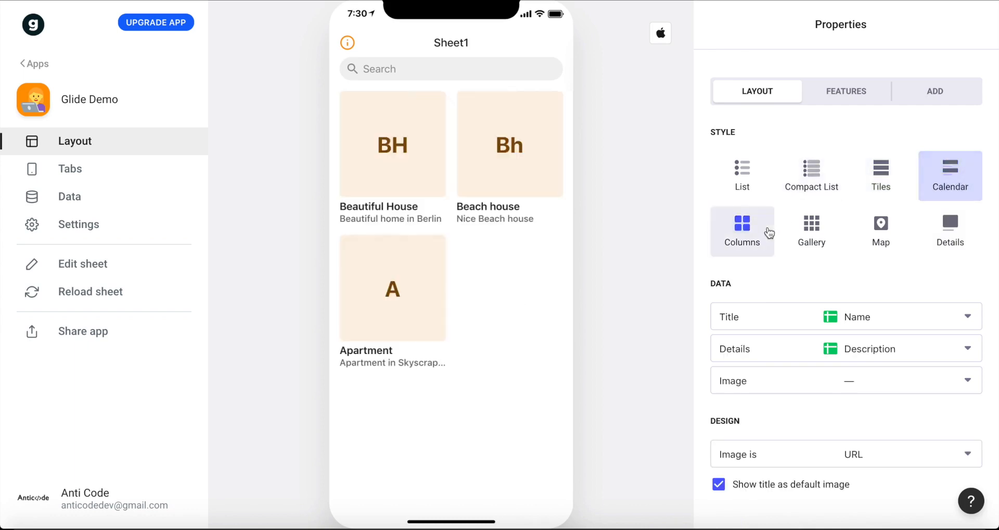
click(812, 229)
click(883, 223)
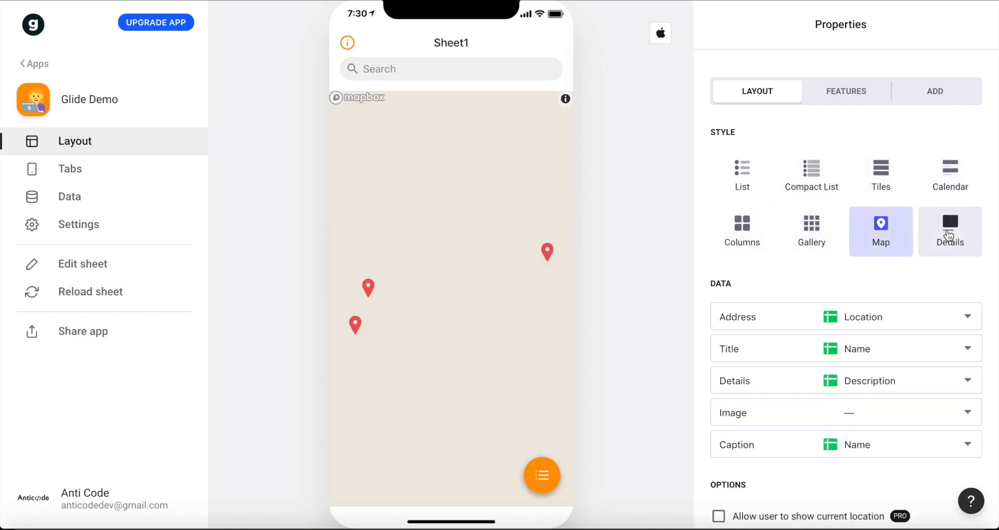
click(948, 230)
click(892, 231)
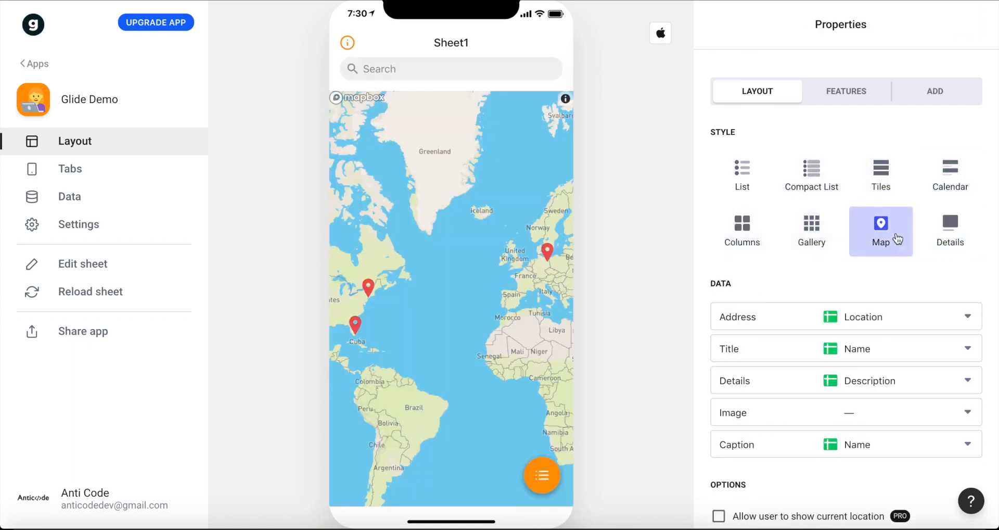
Examine the listing pins on the preview map around the eastern United States, and the preview's list view.
scroll(433, 266, down, 3)
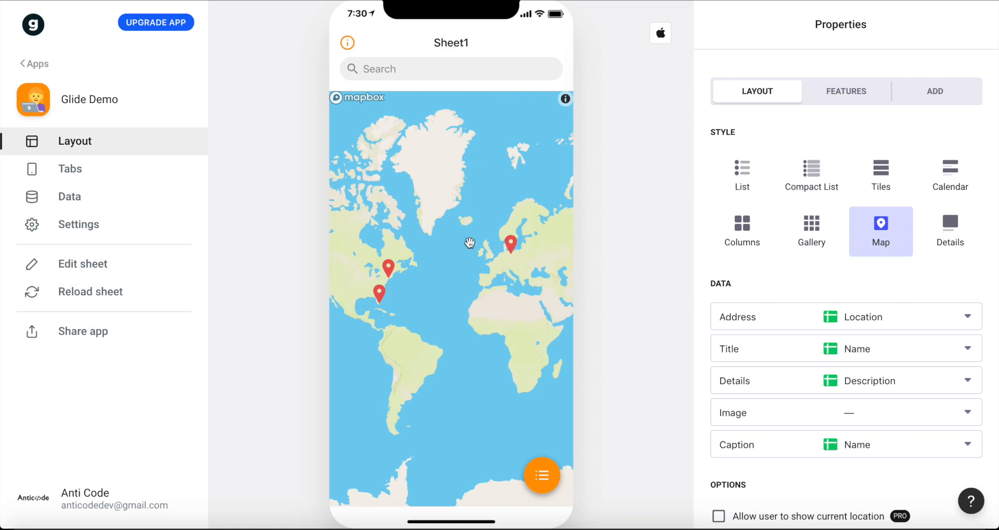
scroll(478, 296, up, 1)
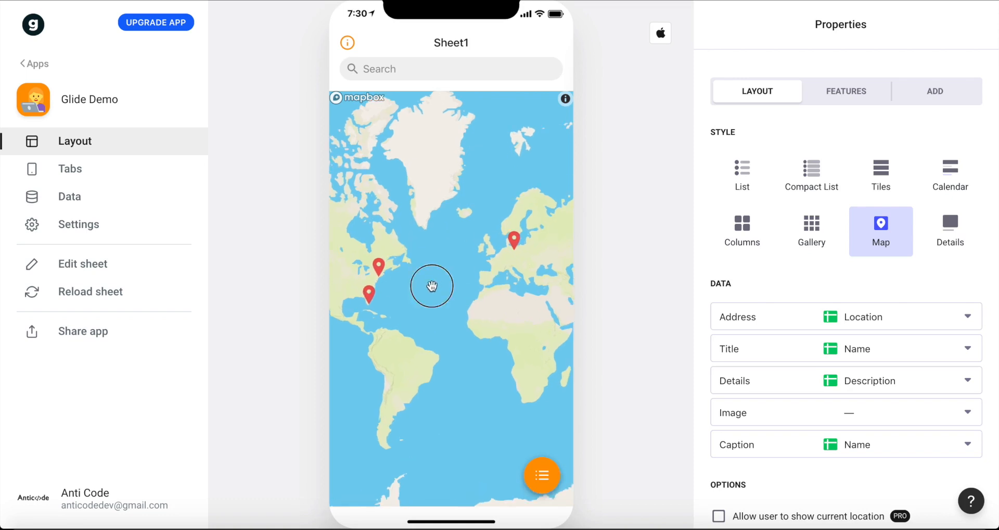
drag(432, 286, 487, 280)
scroll(424, 285, up, 3)
scroll(424, 285, up, 3)
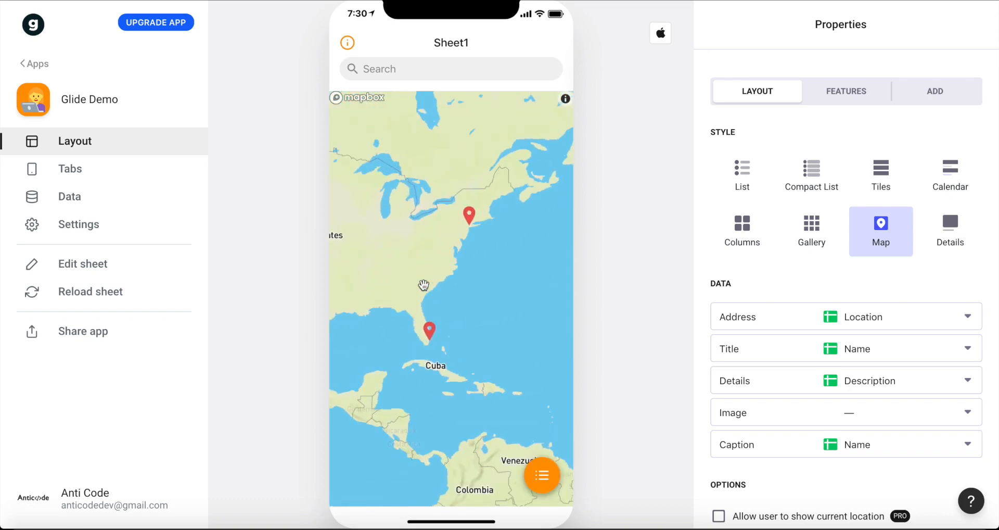
scroll(425, 285, up, 3)
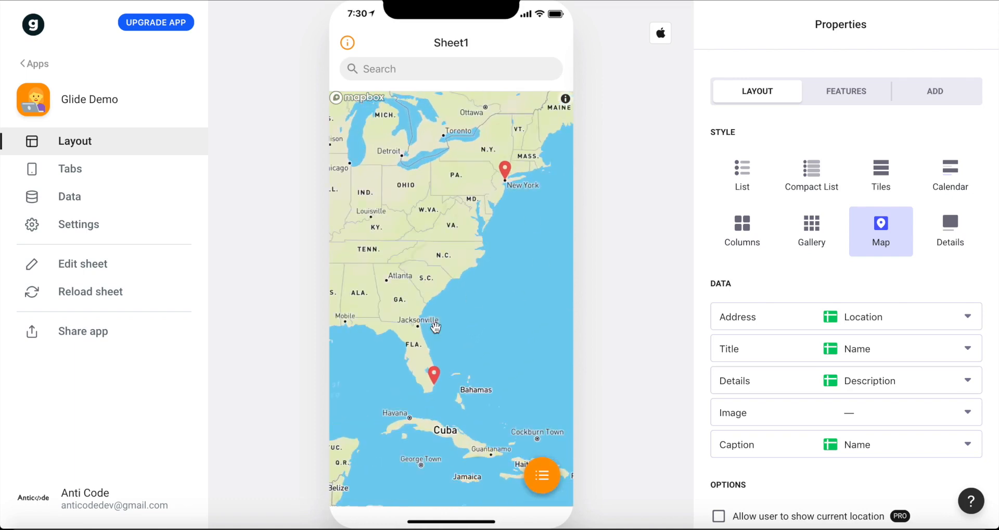
drag(486, 320, 525, 328)
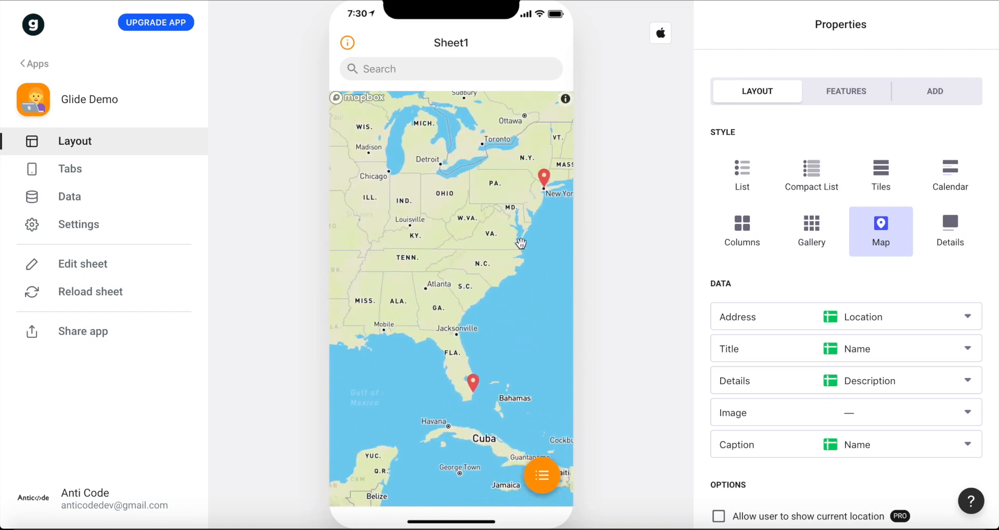
drag(531, 374, 492, 338)
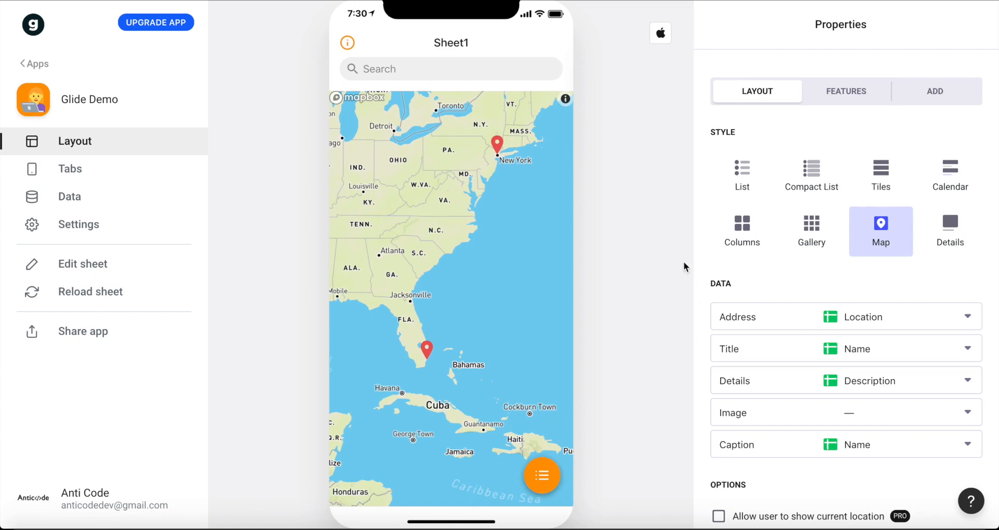
click(542, 484)
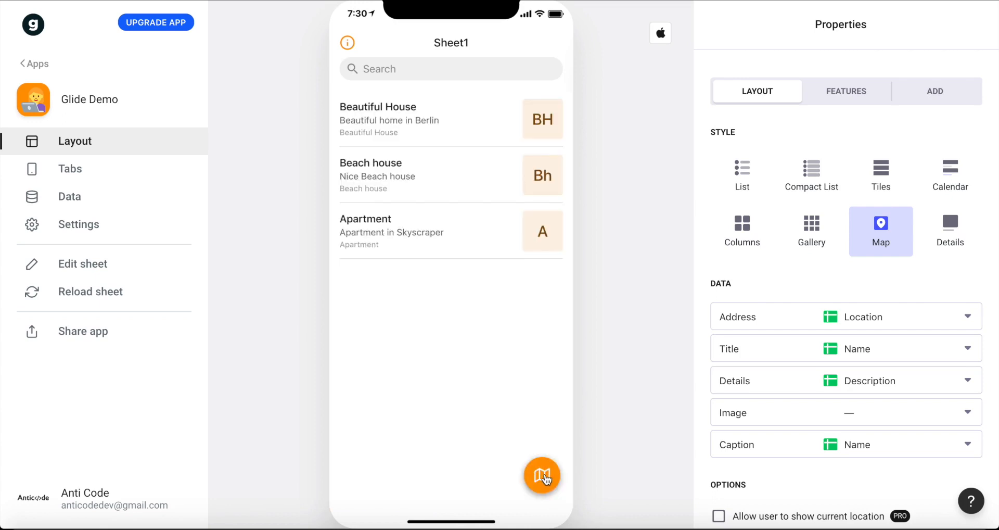
Link the map layout's Image field to the Image column and show the preview's list view.
scroll(730, 359, down, 2)
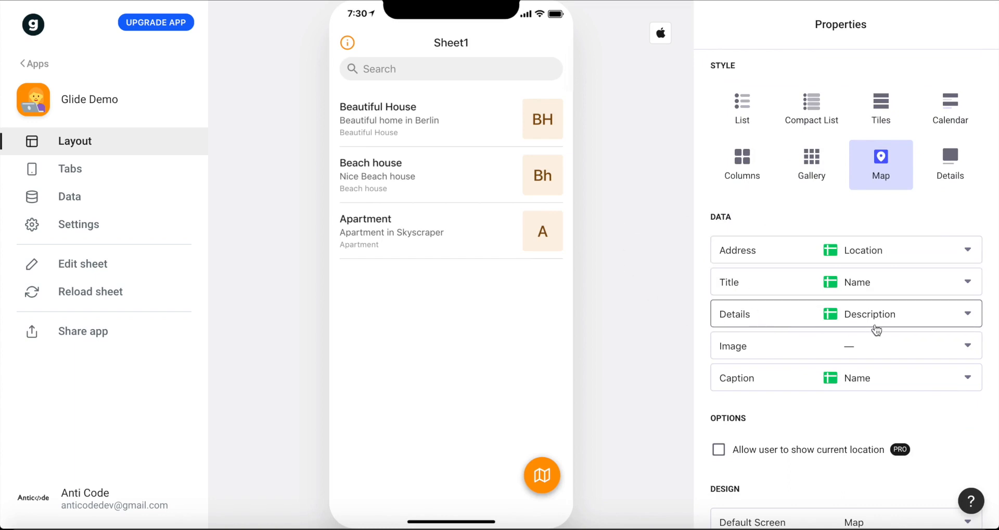
click(859, 344)
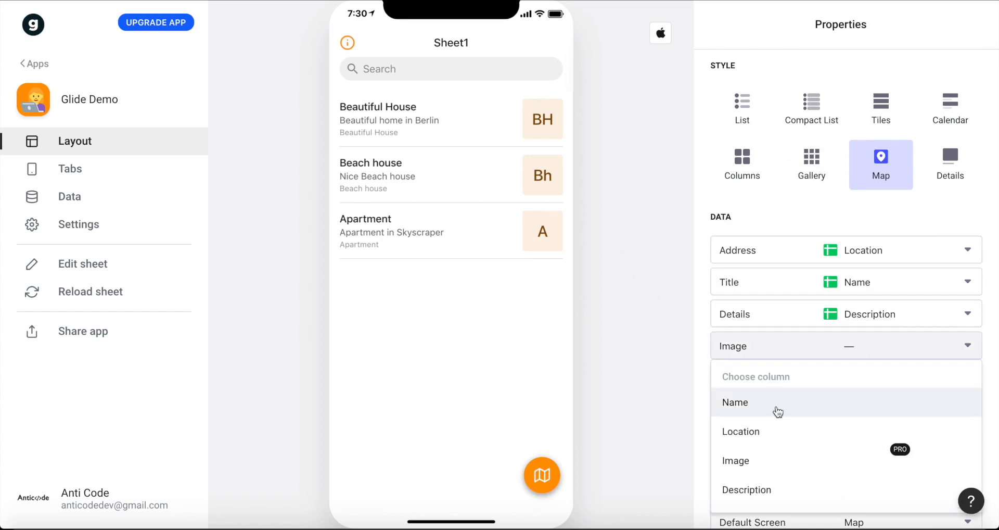
scroll(763, 427, down, 1)
click(748, 437)
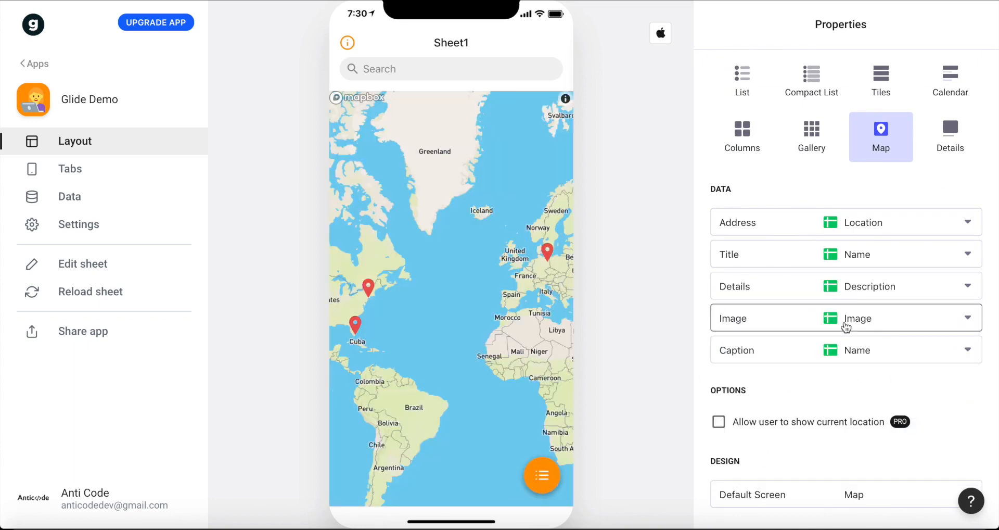
click(540, 469)
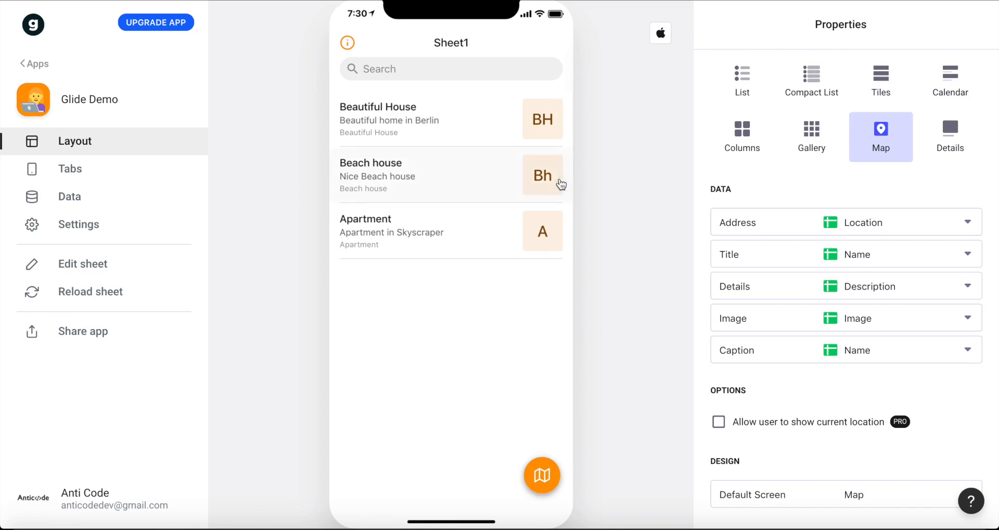
scroll(706, 218, down, 1)
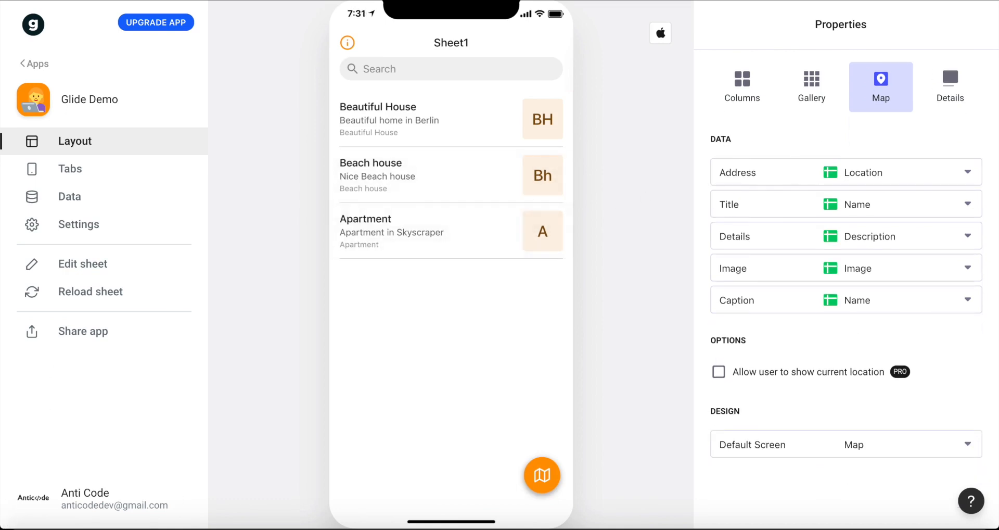
Open the glidedemo image folder in Finder, then reposition and narrow its window over the app preview.
click(42, 500)
double_click(357, 95)
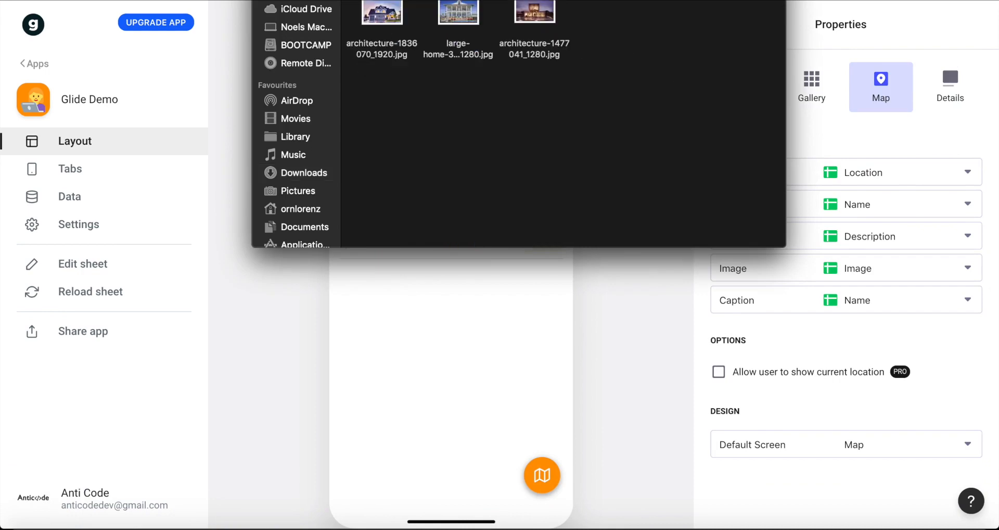
drag(693, 32, 624, 63)
drag(182, 43, 416, 37)
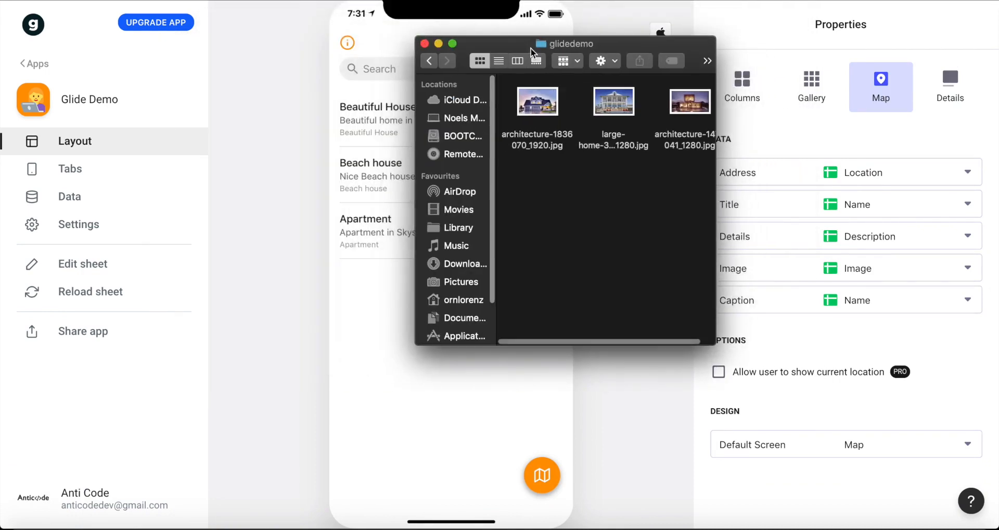
Add the three photos from the glidedemo folder as the images of the Beautiful House, Beach house and Apartment listings.
drag(493, 42, 704, 21)
drag(757, 81, 552, 125)
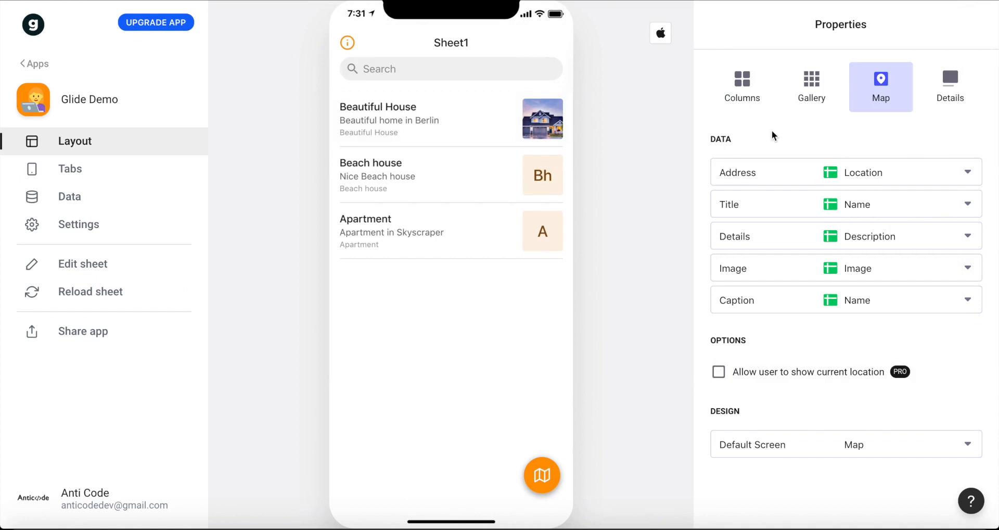
click(27, 497)
drag(836, 97, 529, 186)
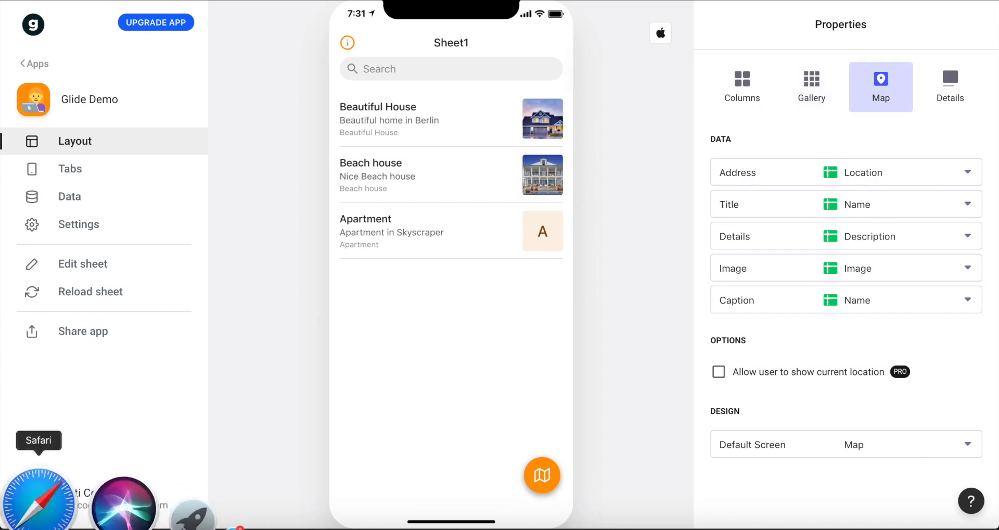
click(21, 492)
drag(902, 82, 545, 240)
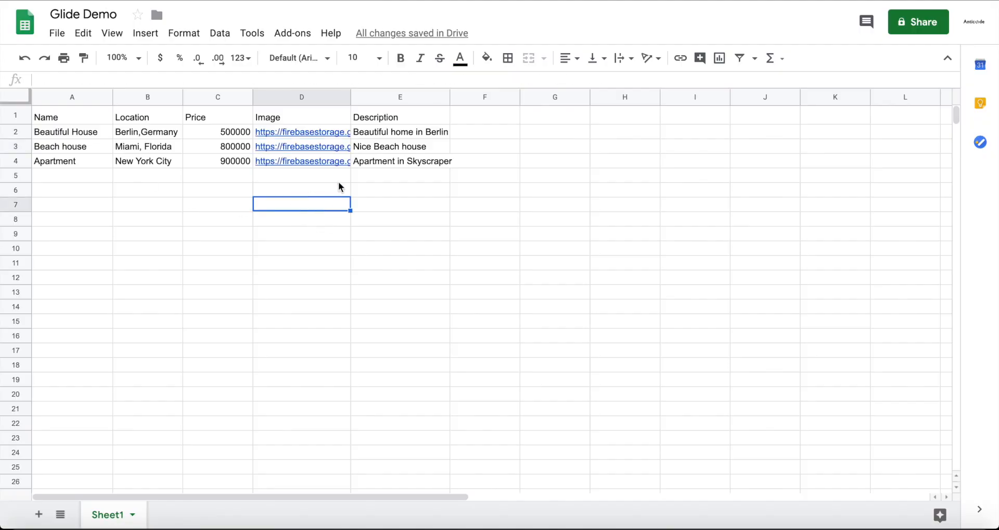
Switch to the Glide Demo Google Sheet and widen the Image column to fit its full image links.
click(339, 181)
double_click(351, 97)
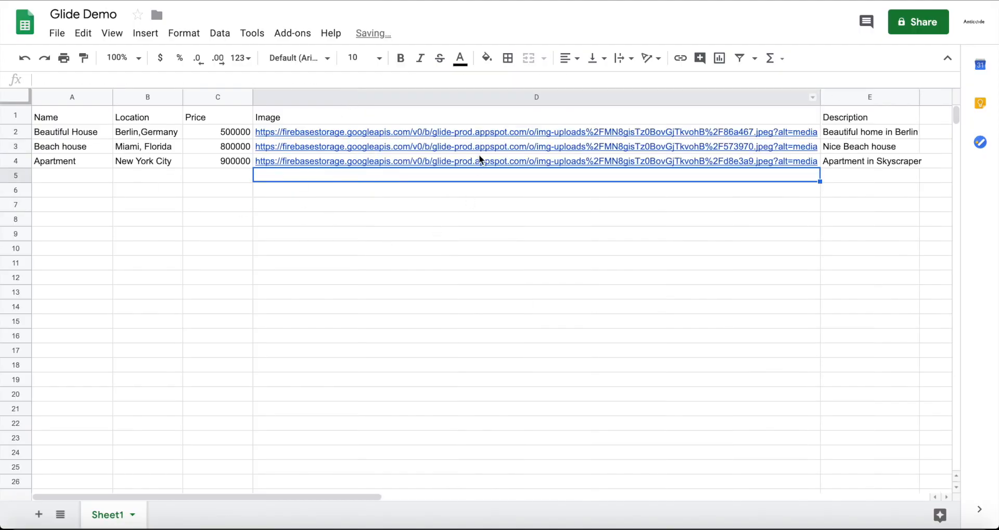
click(669, 246)
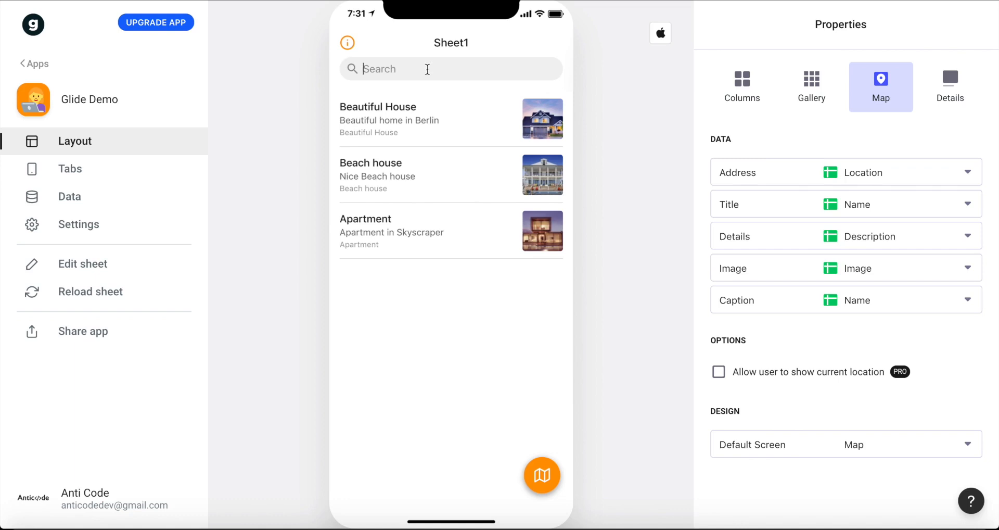
Switch to Glide, search the preview's listings for "Apart" and clear the search.
click(427, 69)
text(Apart)
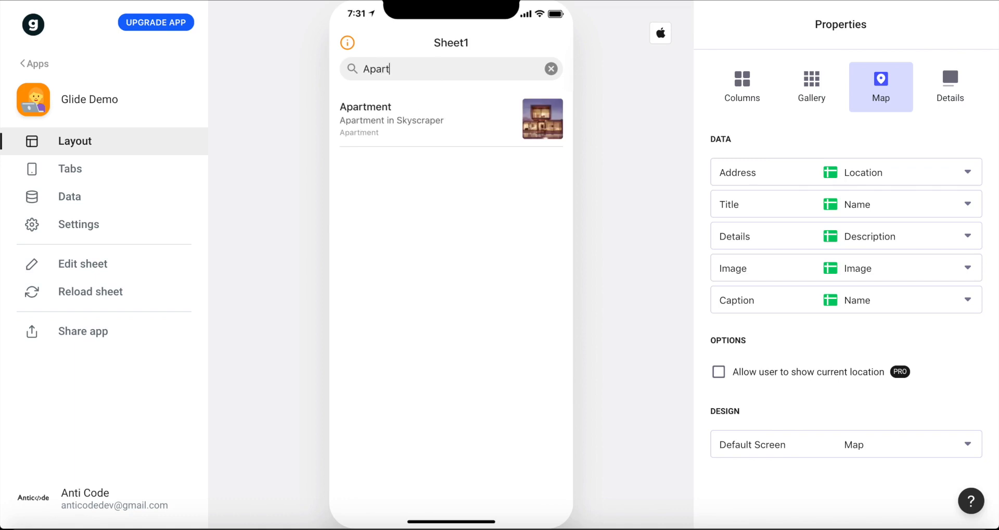
click(551, 69)
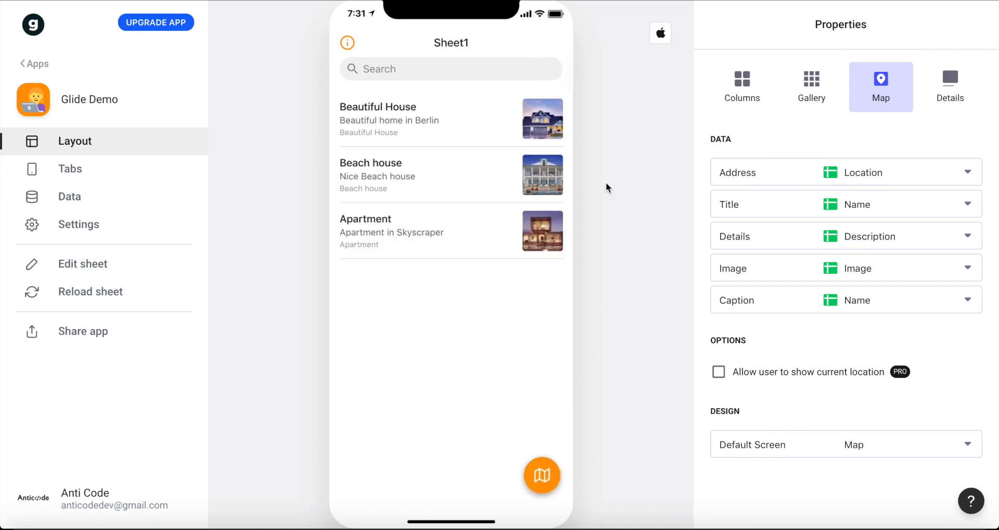
Open the Beautiful House listing in the preview and view the settings of its Title component.
scroll(724, 251, down, 2)
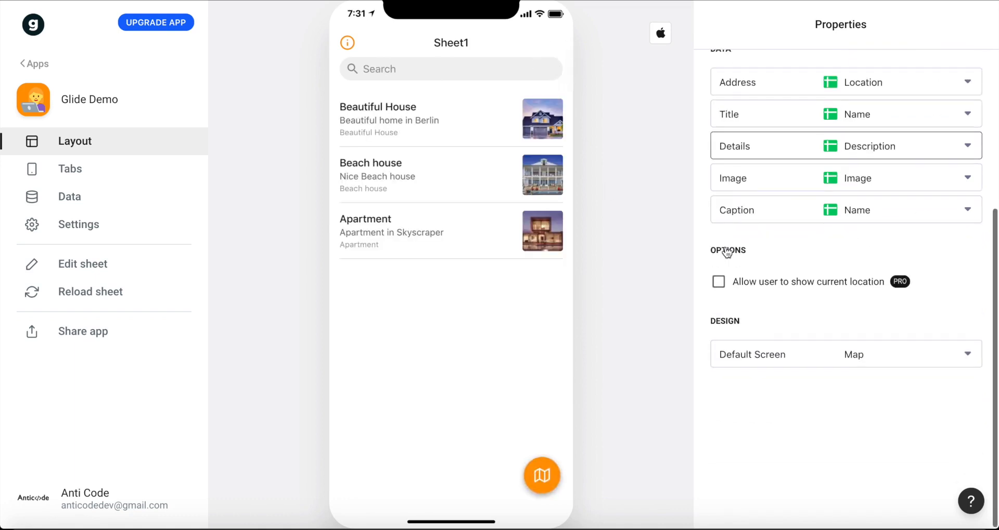
scroll(728, 251, up, 5)
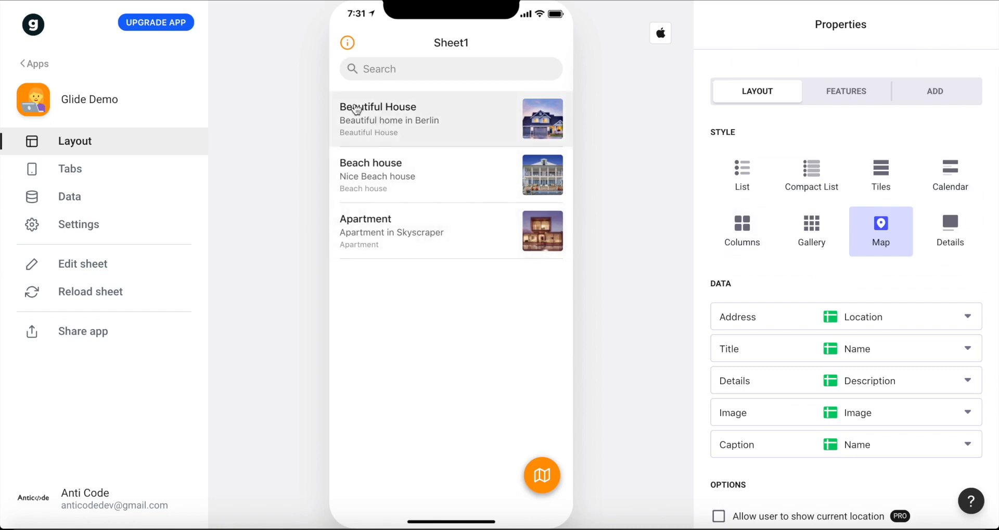
click(405, 116)
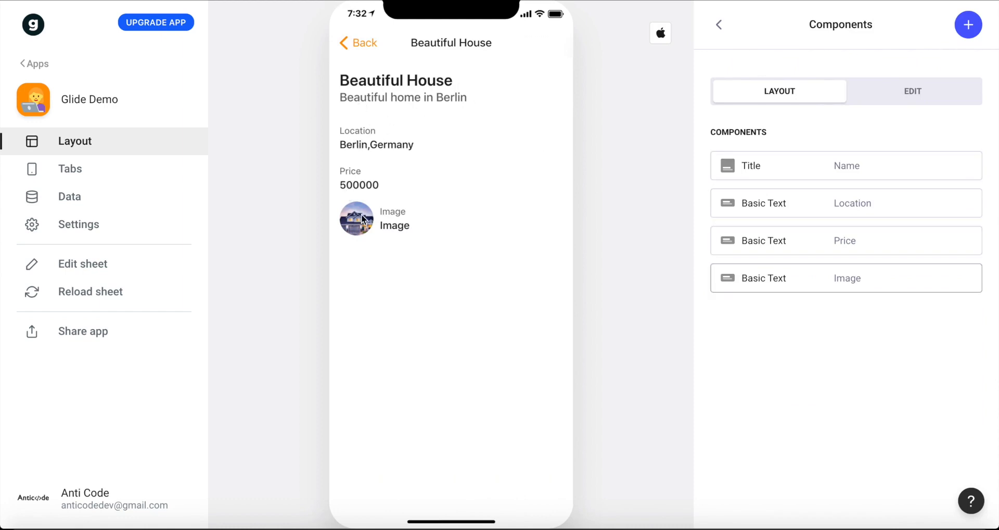
click(863, 157)
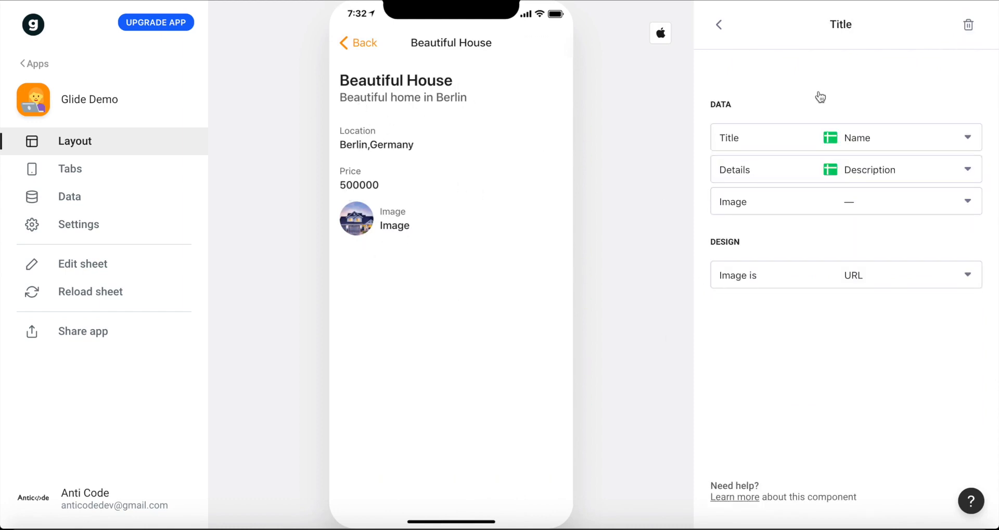
click(719, 24)
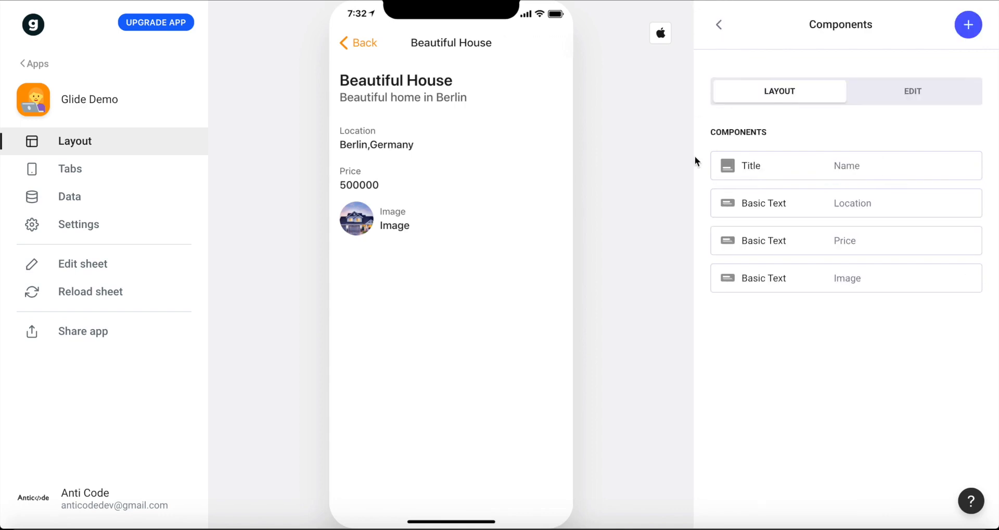
Review the Location text component's column, label and available actions without changing them.
click(810, 215)
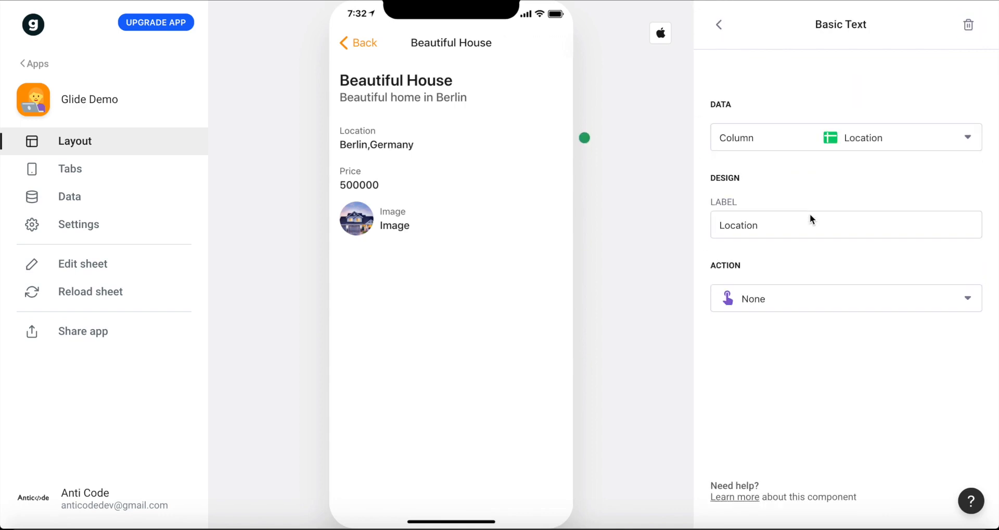
click(840, 137)
click(829, 102)
double_click(761, 227)
click(750, 301)
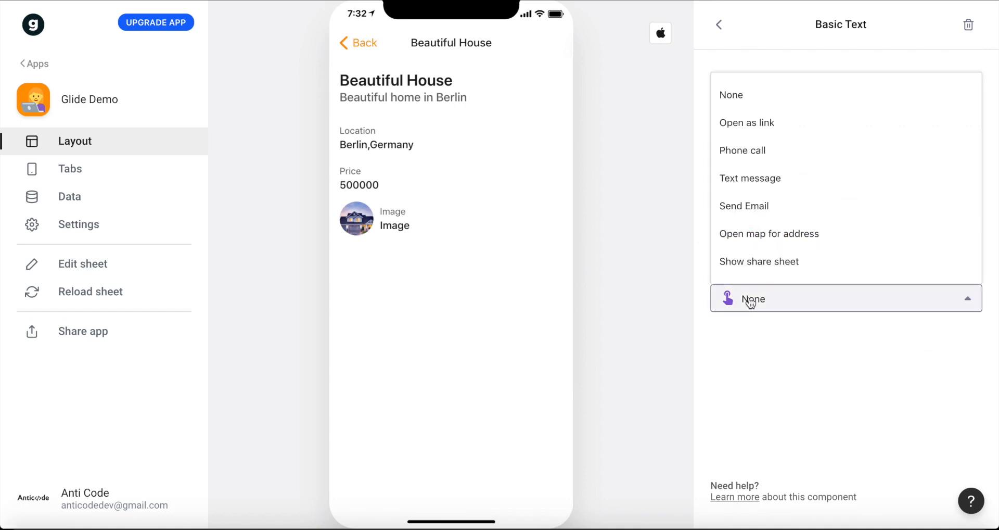
click(798, 356)
click(719, 25)
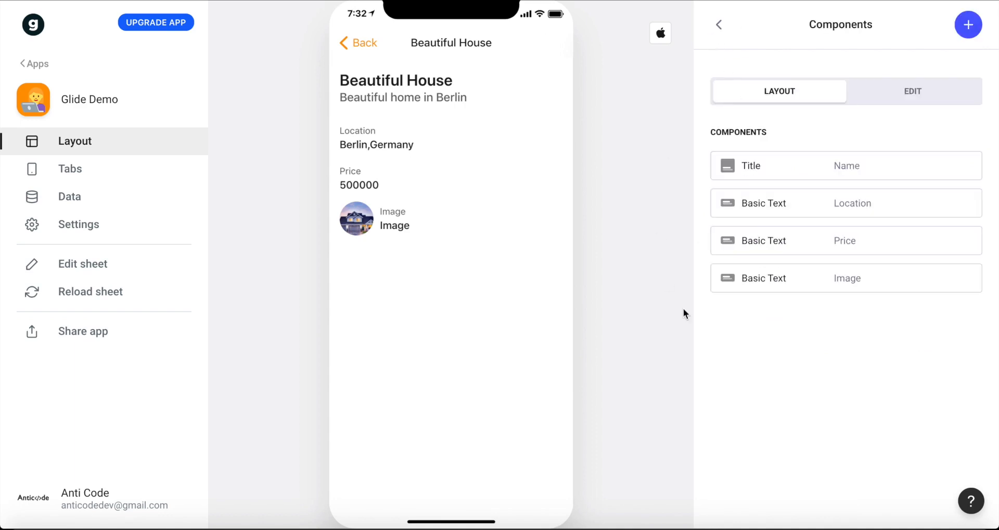
View the settings of the Image text component and return to the component list.
click(792, 278)
click(818, 221)
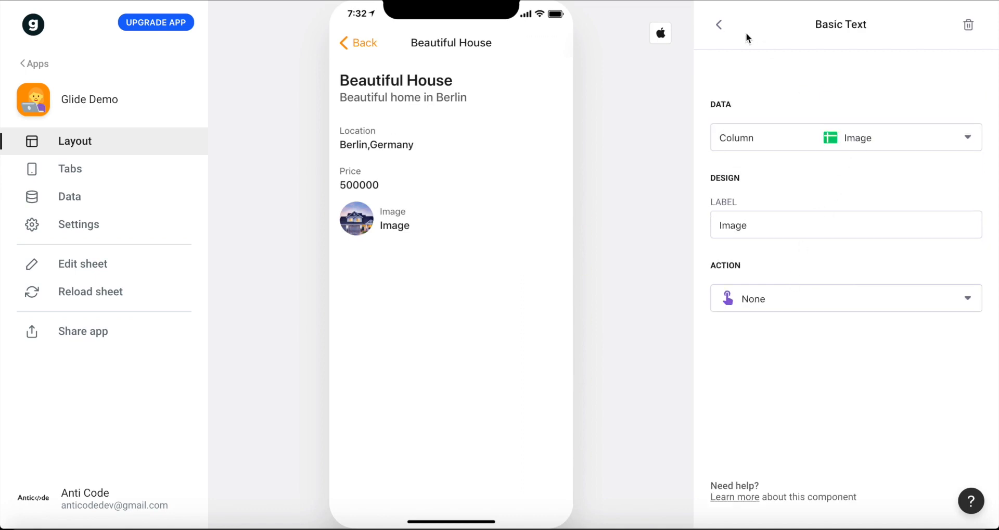
click(720, 31)
Link the Title component's Image field to the Image column.
click(831, 153)
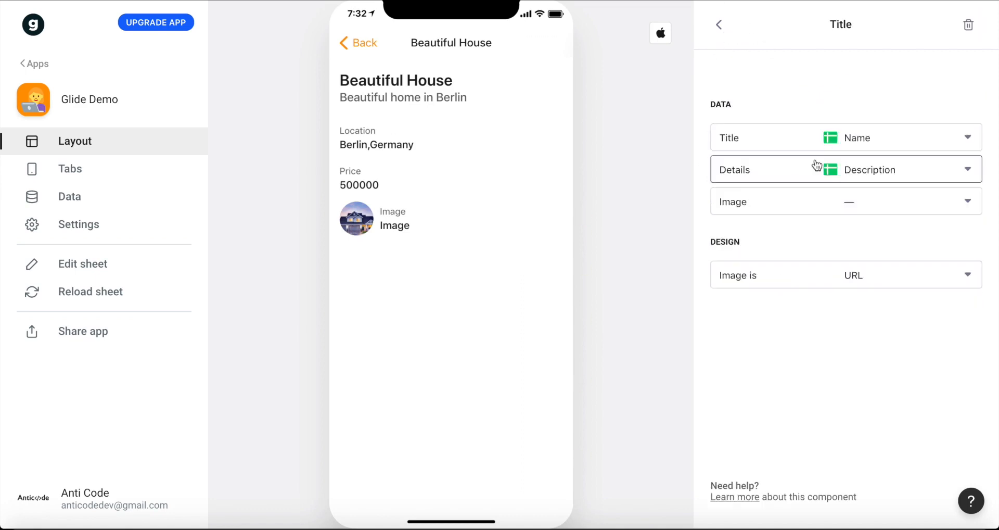
click(786, 201)
scroll(786, 359, down, 1)
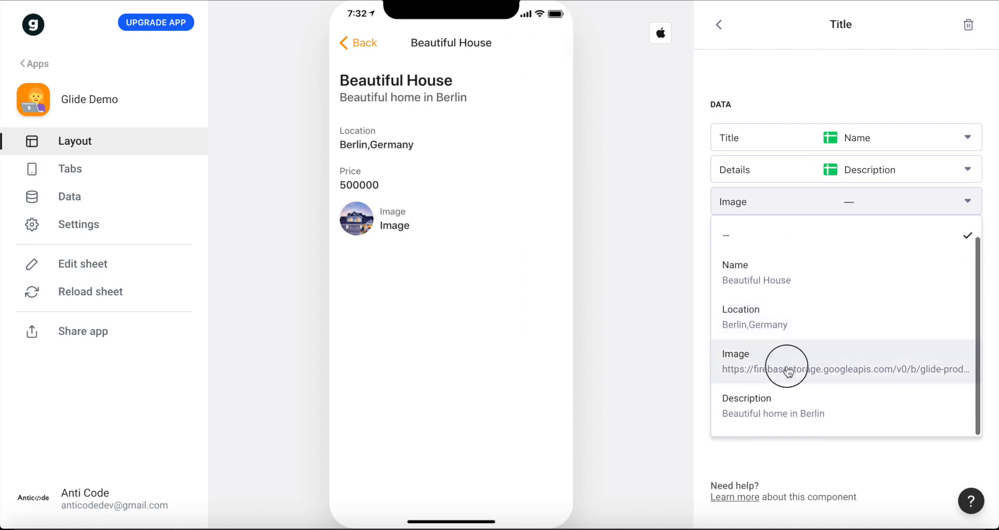
click(787, 367)
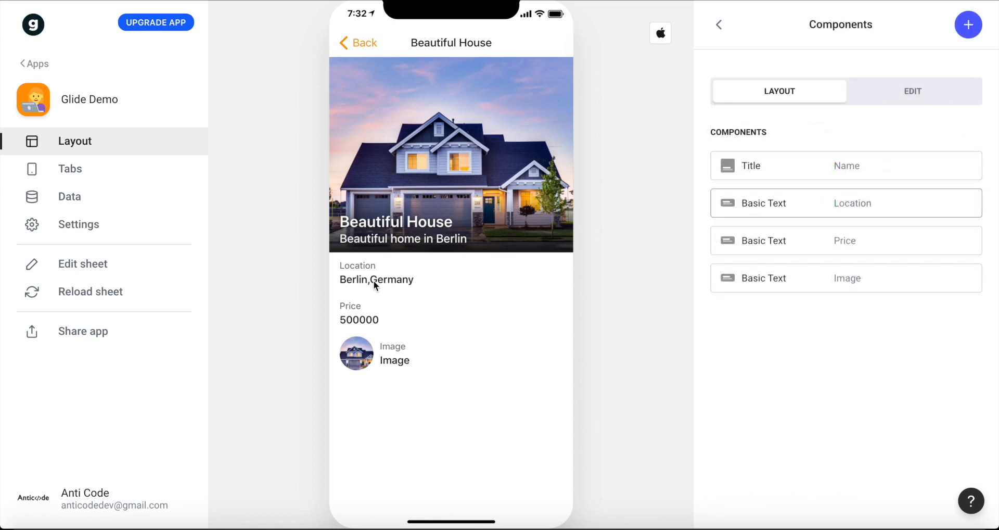
Set the Location text component's action to Open map for address and try it in the preview.
click(844, 204)
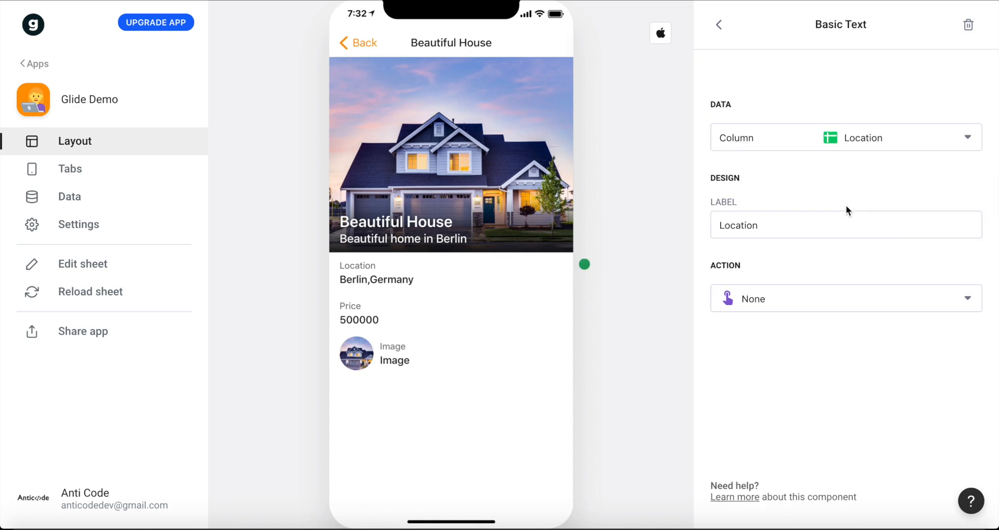
click(742, 298)
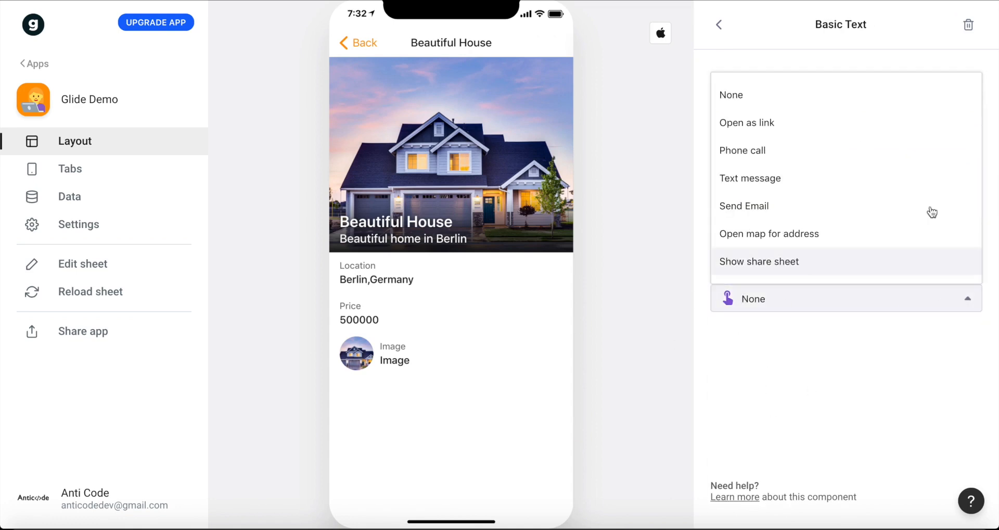
click(773, 233)
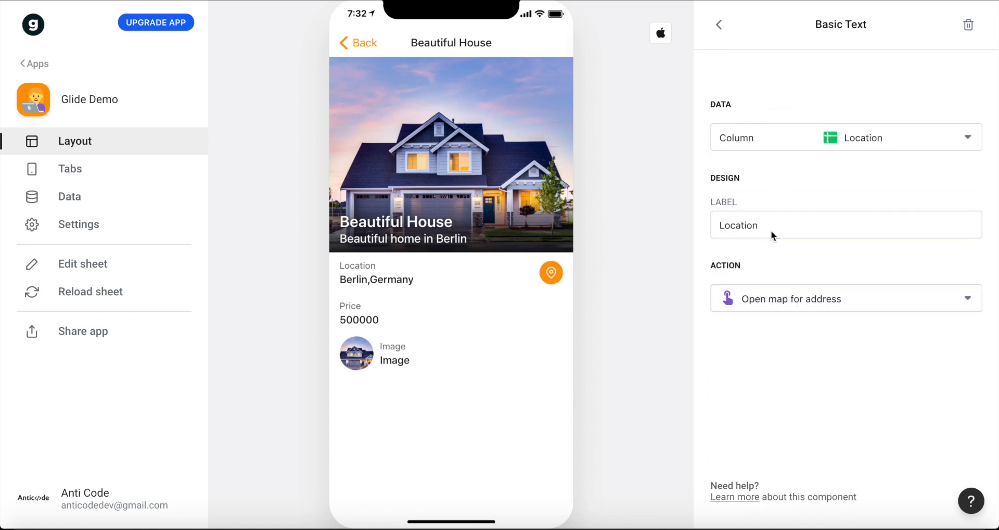
click(553, 276)
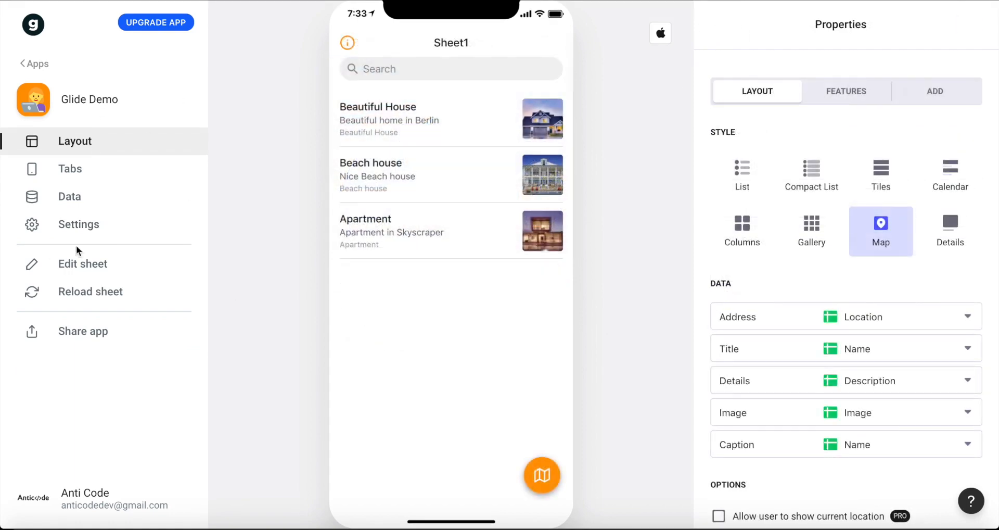
Set the app's accent color to the custom blue #2F00FF in the app settings.
click(86, 230)
click(826, 222)
drag(758, 266, 859, 266)
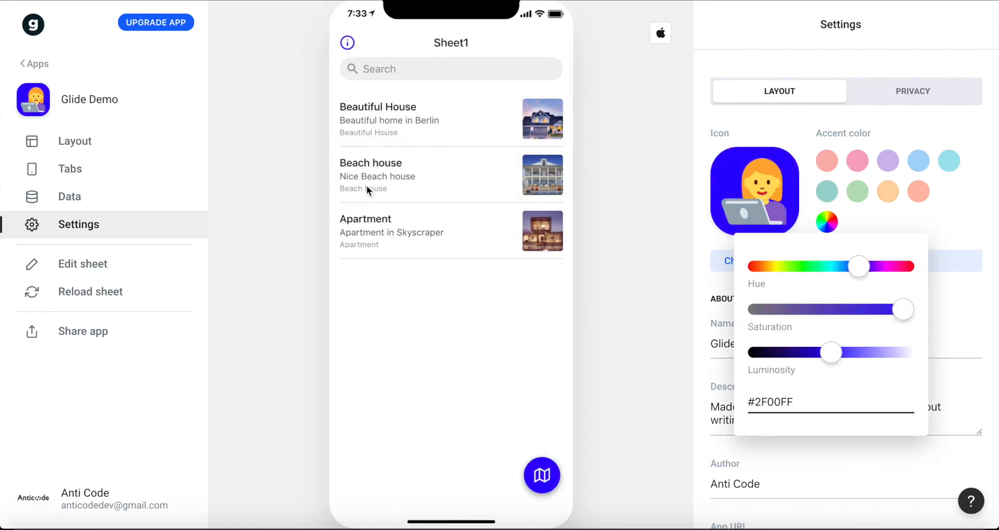
click(626, 362)
Review the app's About details and URL, the sheet's data table and the tab settings.
double_click(767, 344)
scroll(737, 319, down, 4)
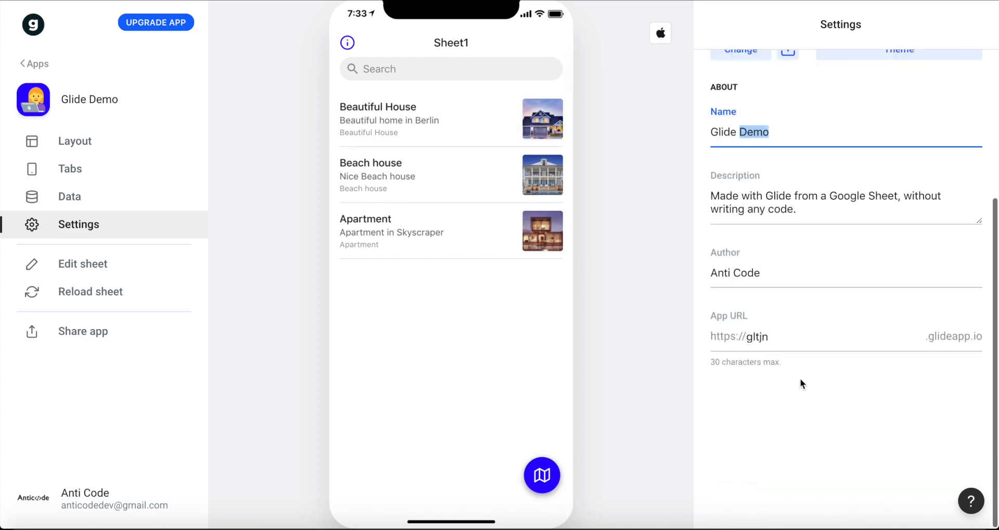
click(94, 205)
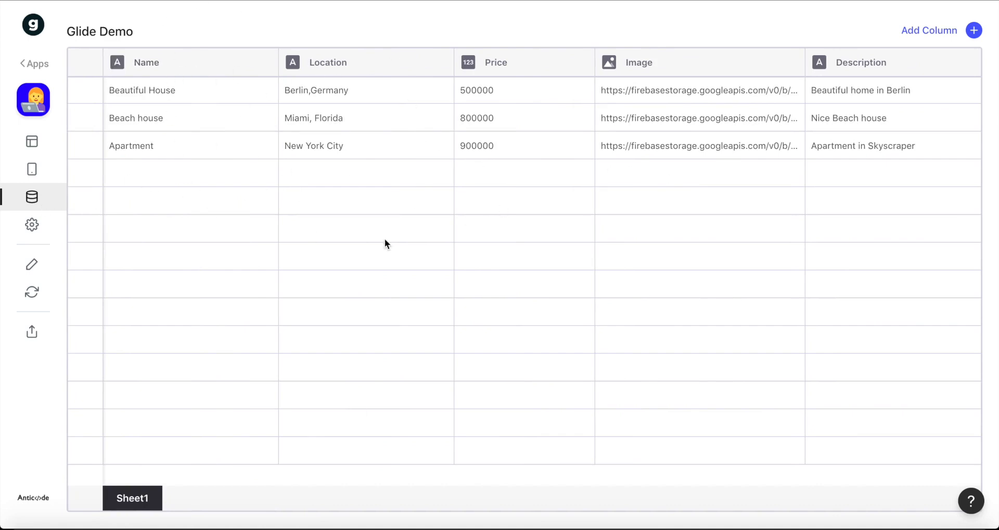
click(39, 180)
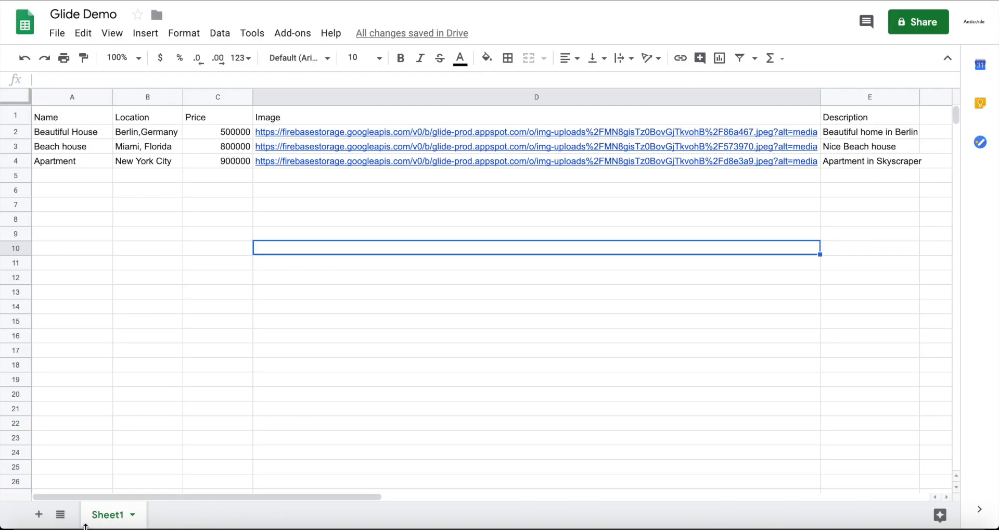
In the Glide Demo Google Sheet, add a second sheet and enter the header Demo in cell A1.
click(40, 514)
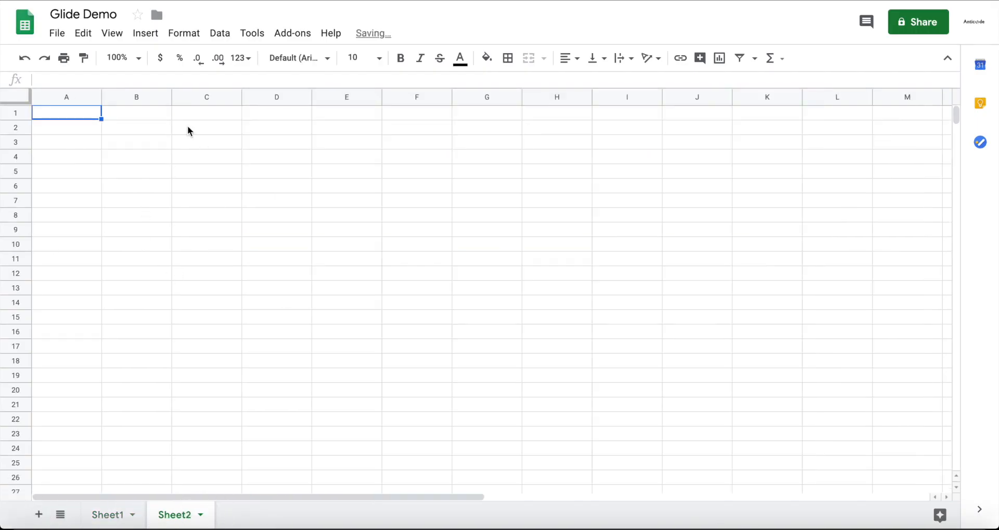
text(DEmo)
text(emo)
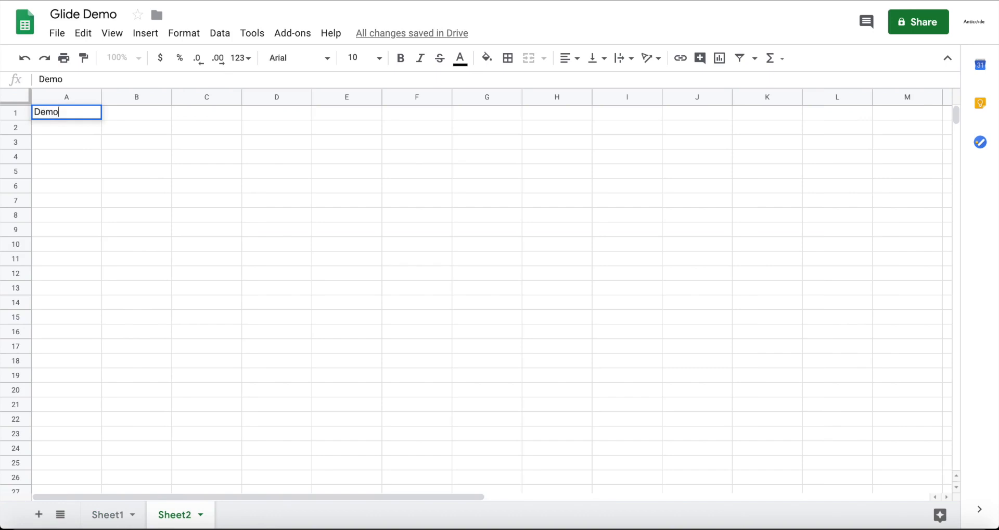
key(Return)
Enter Demo2 in cell B1 of the new sheet.
key(Up)
key(Right)
text(Demo)
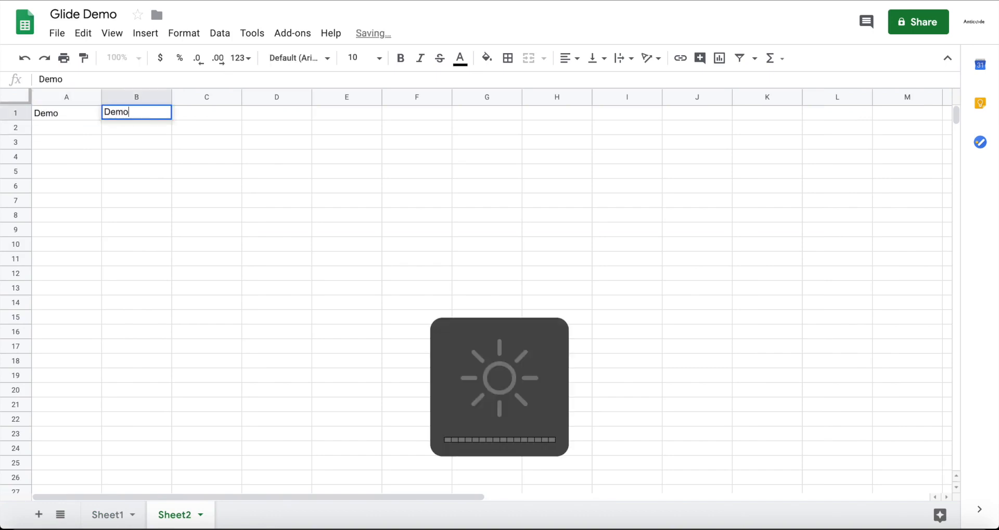
key(Return)
double_click(163, 117)
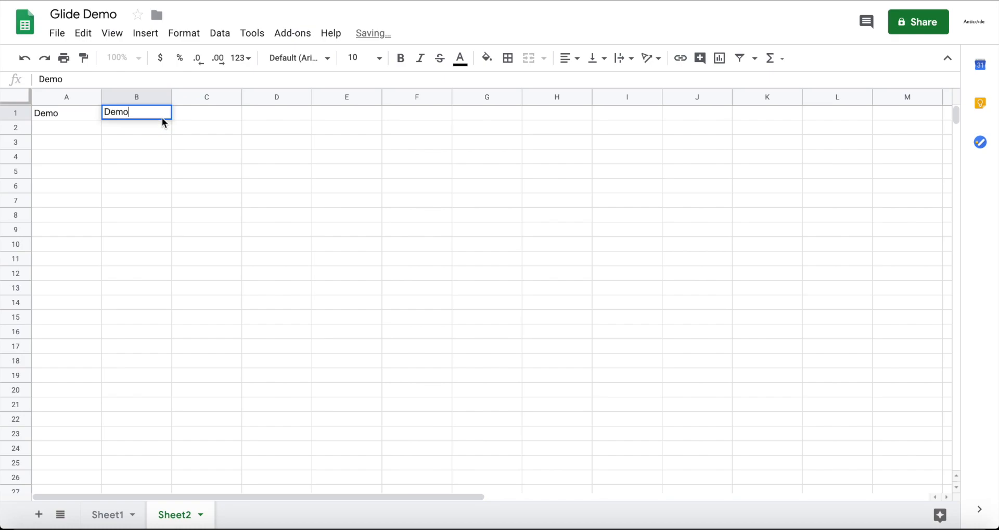
text(2)
key(Return)
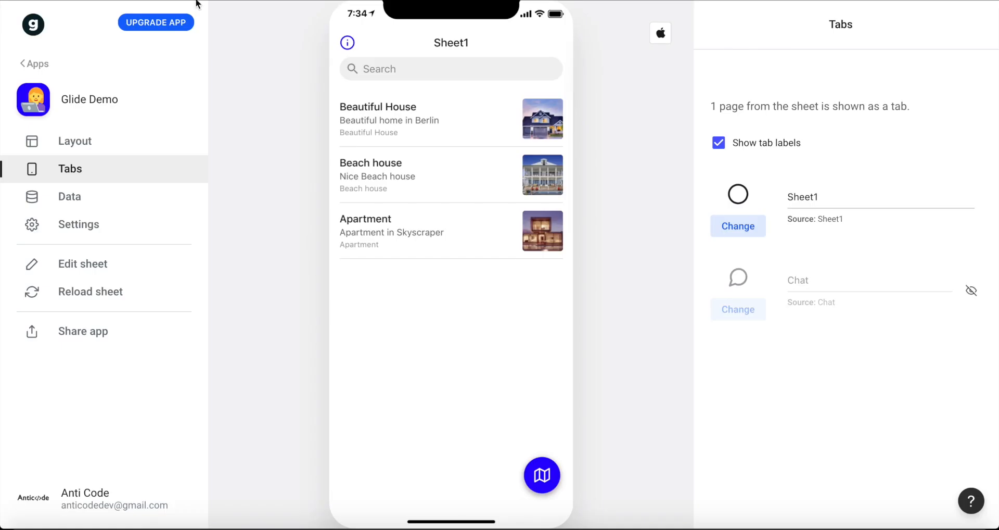
Switch to Glide, reload the sheet data and show the Sheet2 tab in the preview.
click(90, 290)
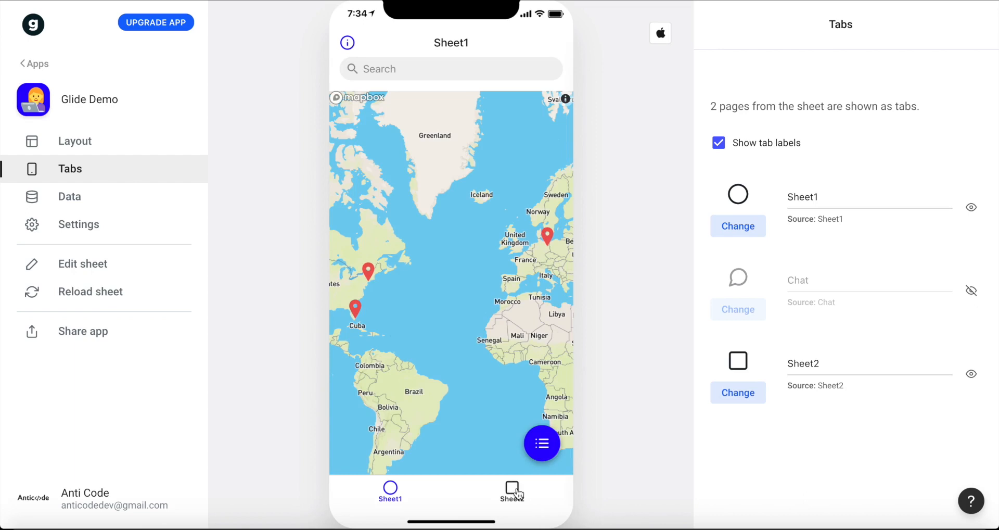
click(513, 491)
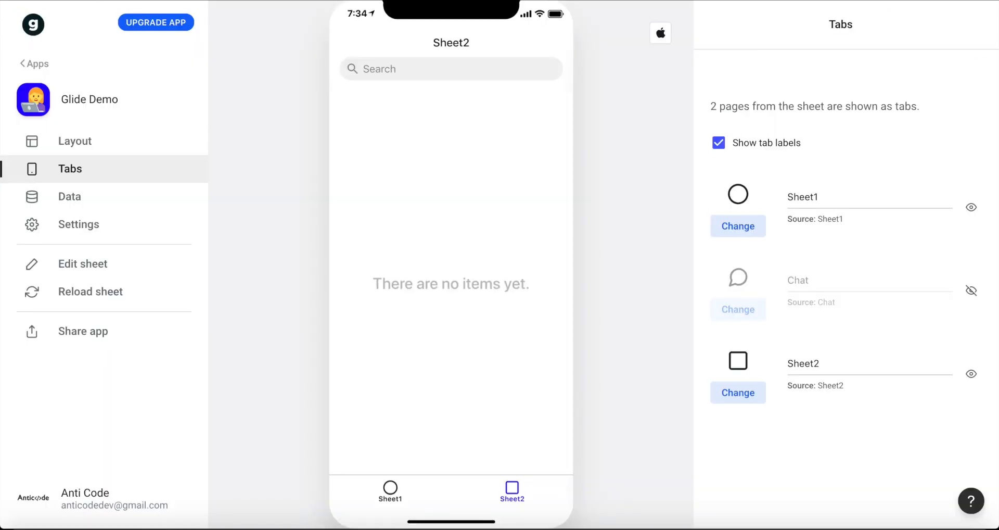
Switch the app preview back and forth between the Sheet1 map and the Sheet2 tab, ending on Sheet1.
click(392, 490)
click(522, 499)
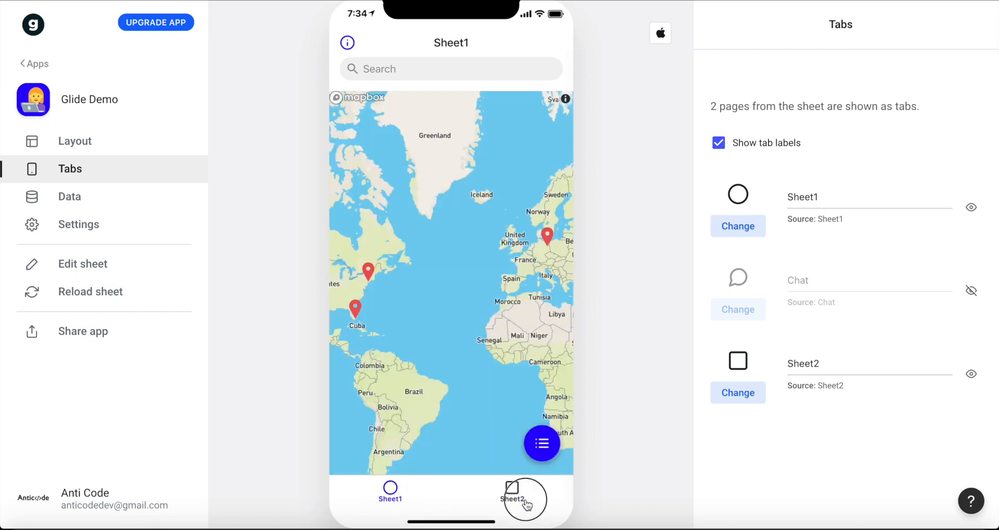
click(401, 488)
click(525, 502)
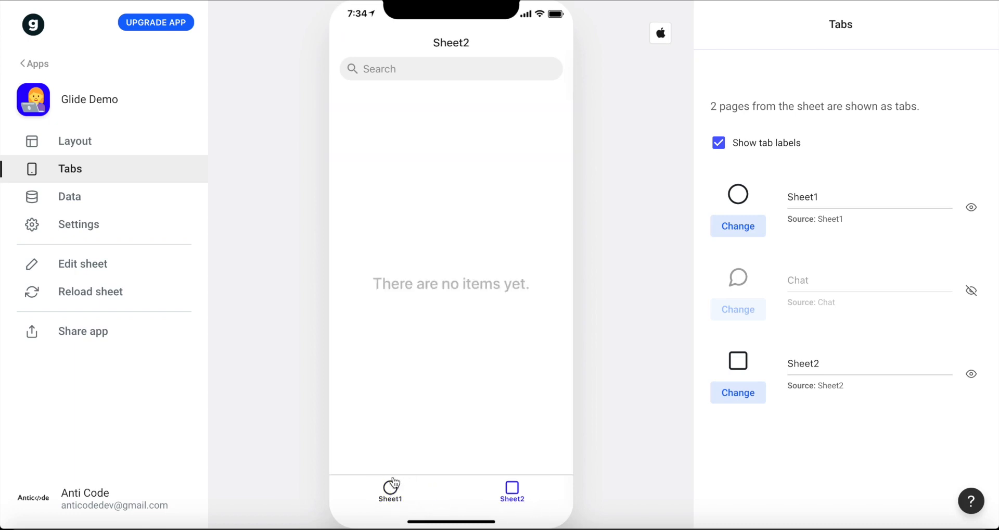
click(392, 497)
click(511, 491)
click(398, 497)
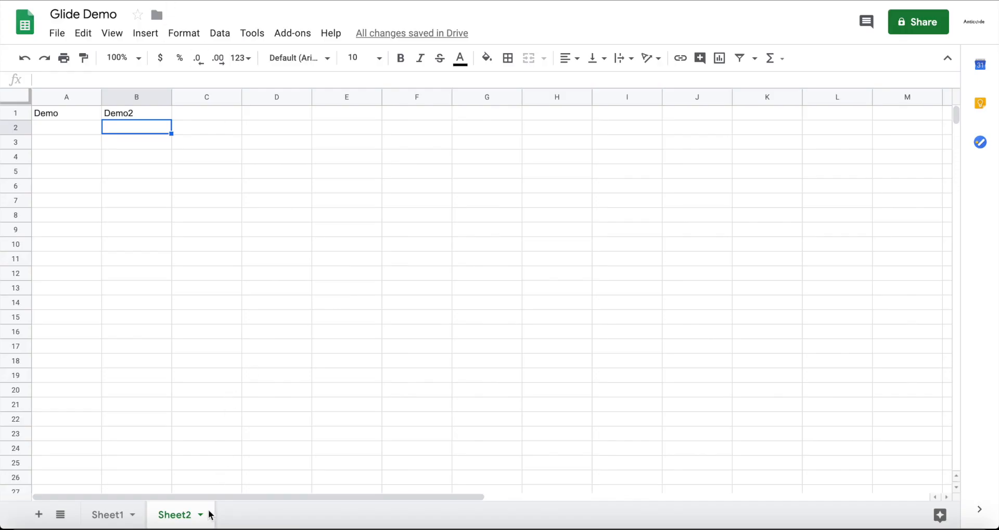
Switch to the Glide Demo Google Sheet, duplicate Sheet2 and delete the original Sheet2.
click(201, 514)
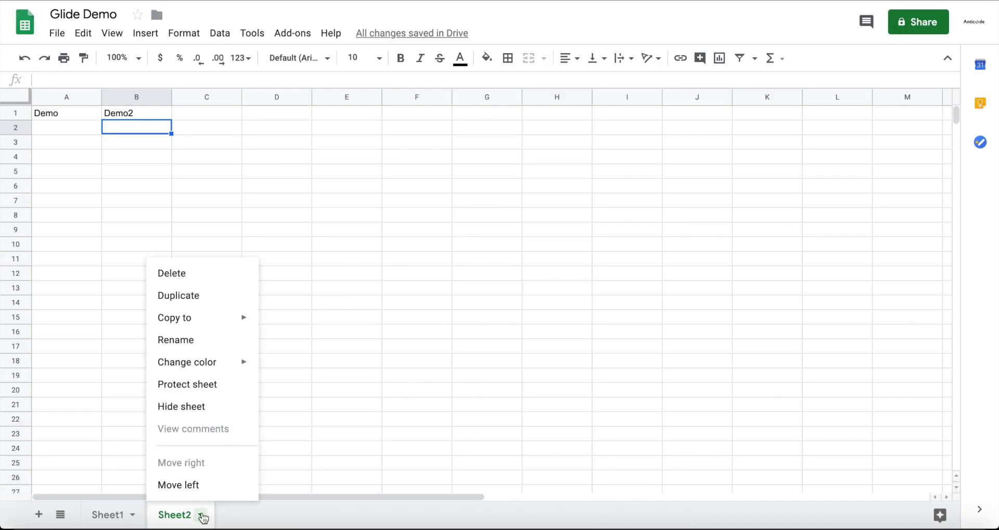
click(203, 296)
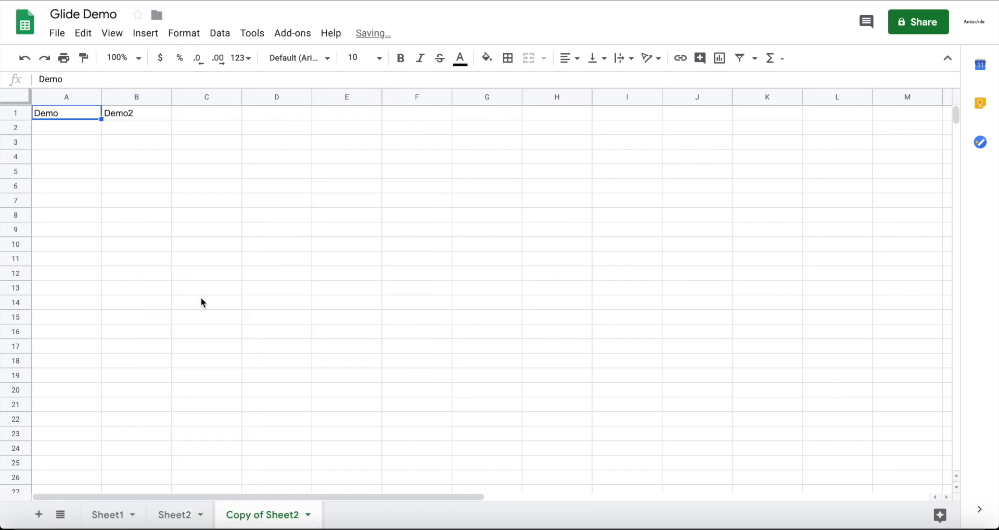
click(196, 515)
click(200, 515)
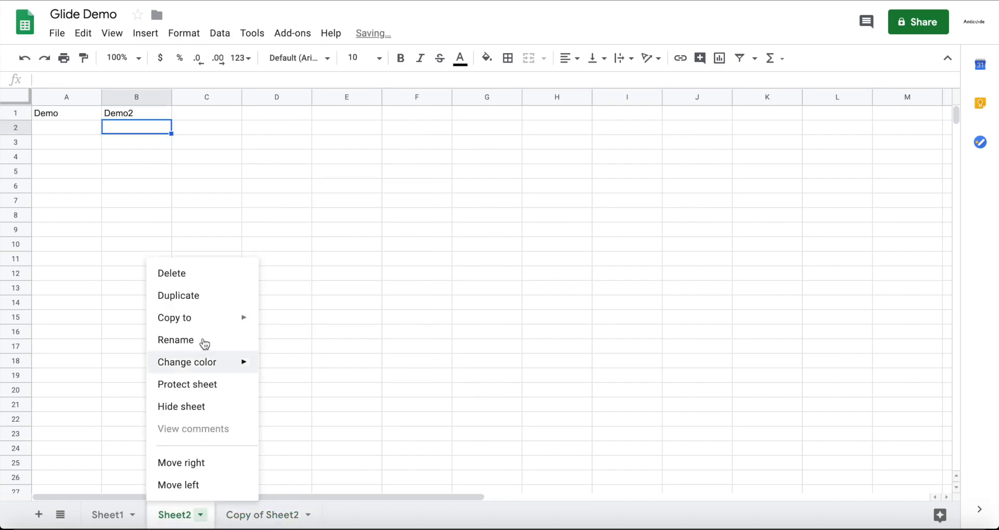
click(204, 280)
click(637, 294)
Delete the Copy of Sheet2 sheet from the spreadsheet.
click(245, 513)
click(241, 514)
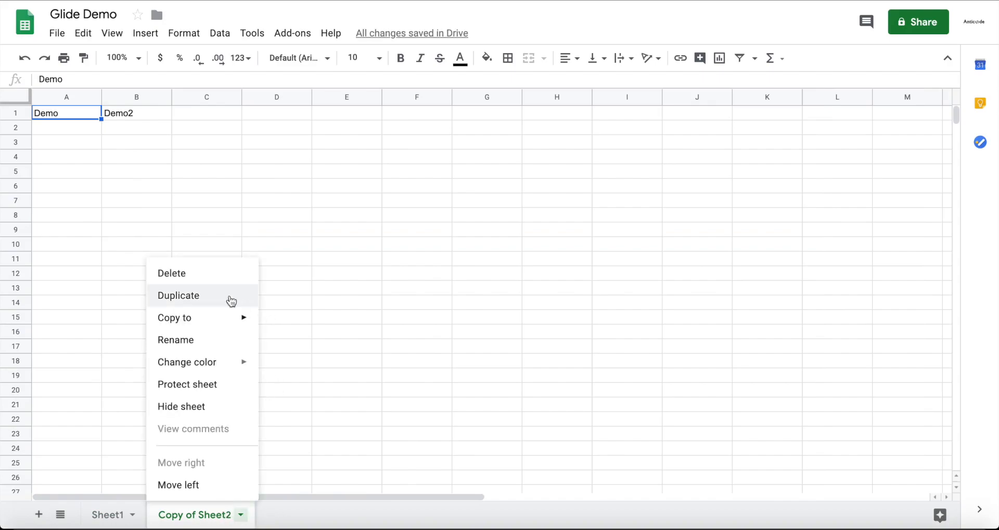
click(221, 272)
click(633, 307)
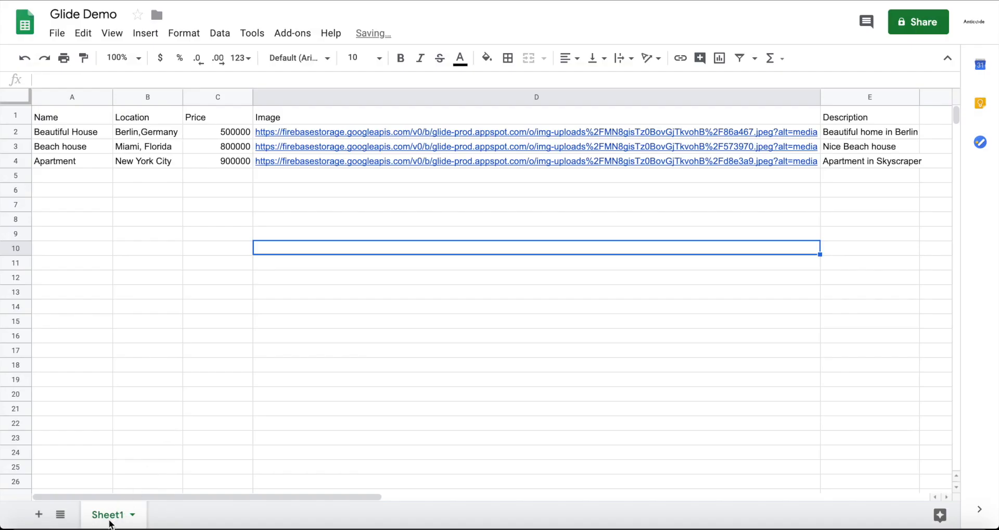
Rename the remaining Sheet1 in the spreadsheet as Listing.
double_click(110, 520)
text(Listing)
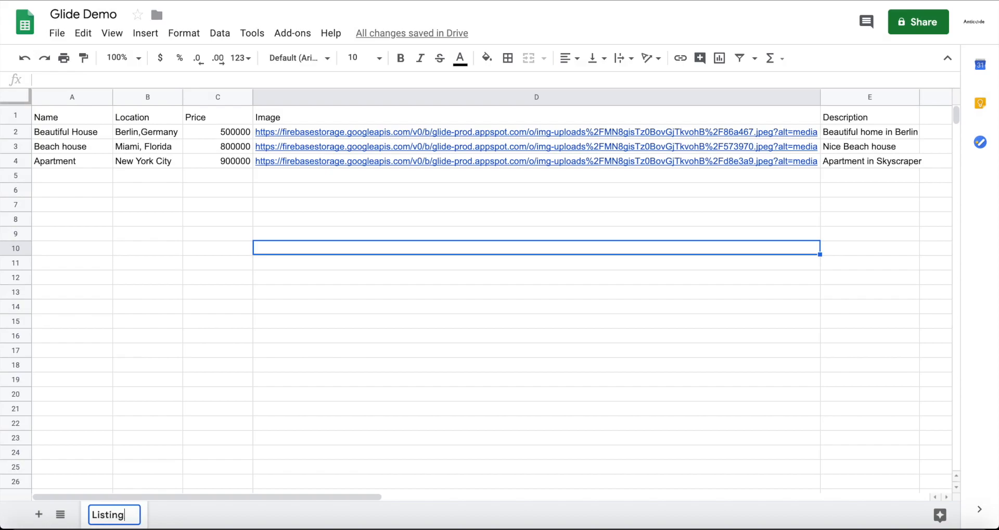
key(Return)
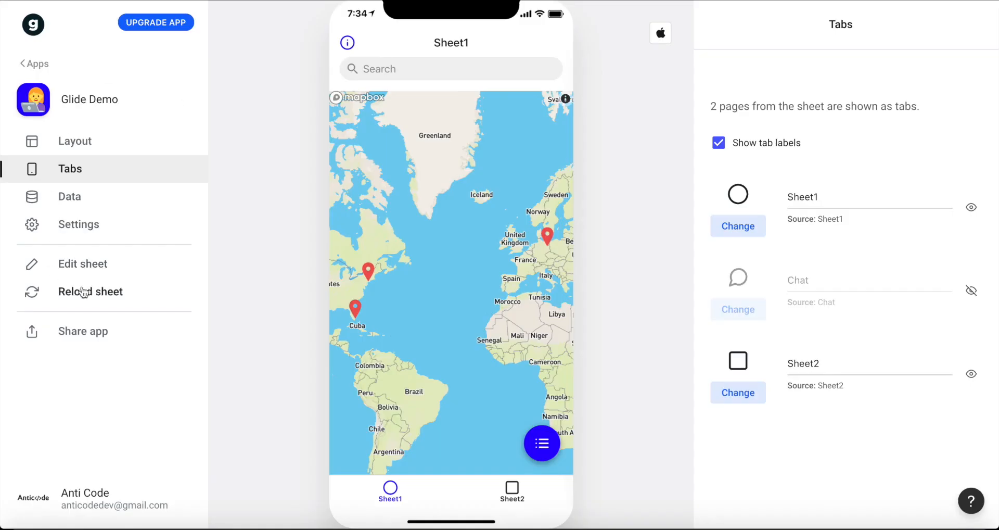
Switch to Glide, reload the sheet data and rename the app's Sheet1 tab as Listing.
click(81, 291)
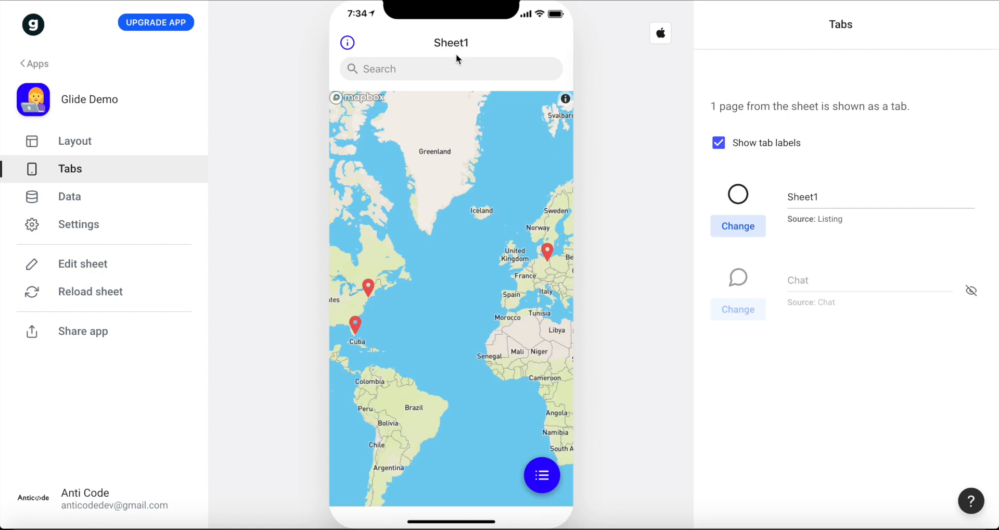
double_click(805, 197)
text(Listing)
Explore the Listing map in the preview and open the Apartment details from the New York pin.
scroll(471, 272, down, 4)
scroll(471, 272, up, 3)
drag(492, 247, 513, 271)
scroll(421, 273, up, 2)
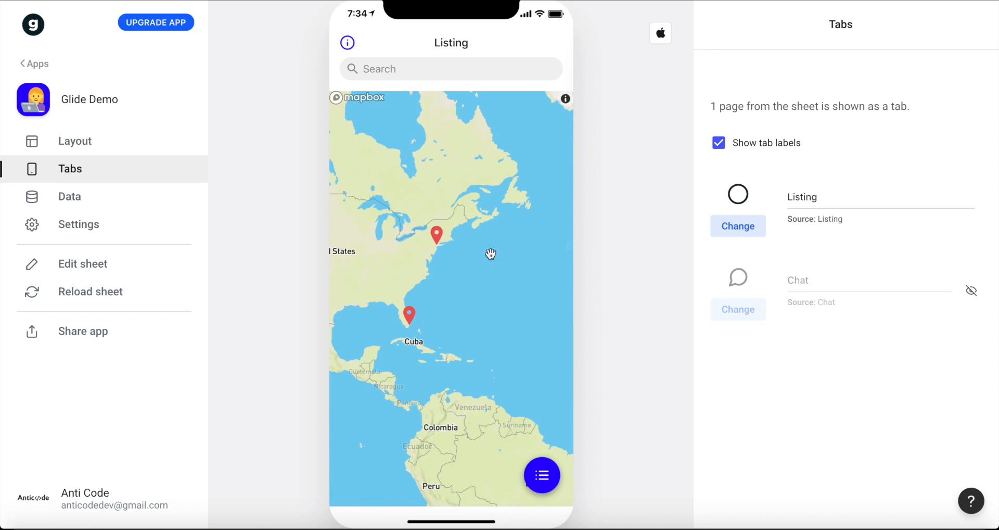
click(438, 237)
click(421, 480)
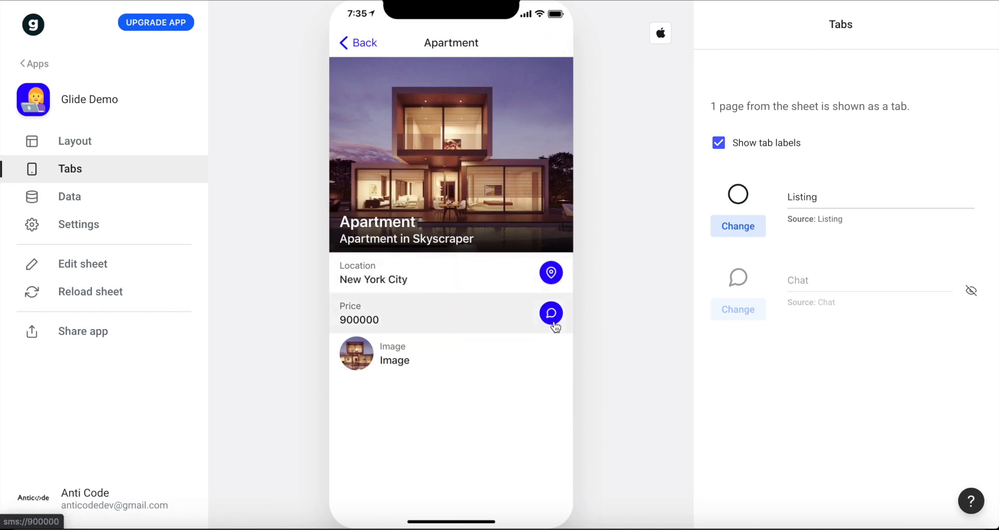
Return to Listing, switch the preview to the list view, open the Beautiful House details and go back to the list.
click(373, 50)
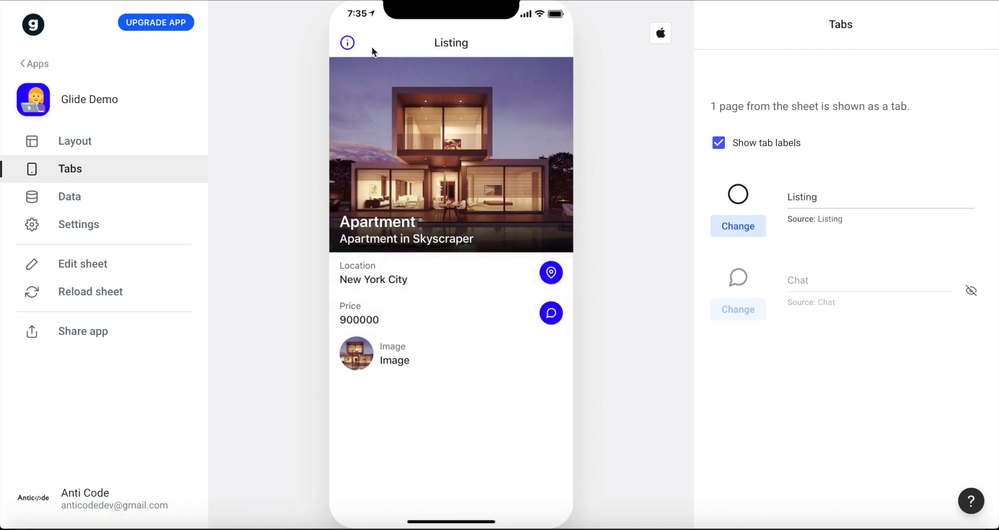
click(540, 475)
click(423, 104)
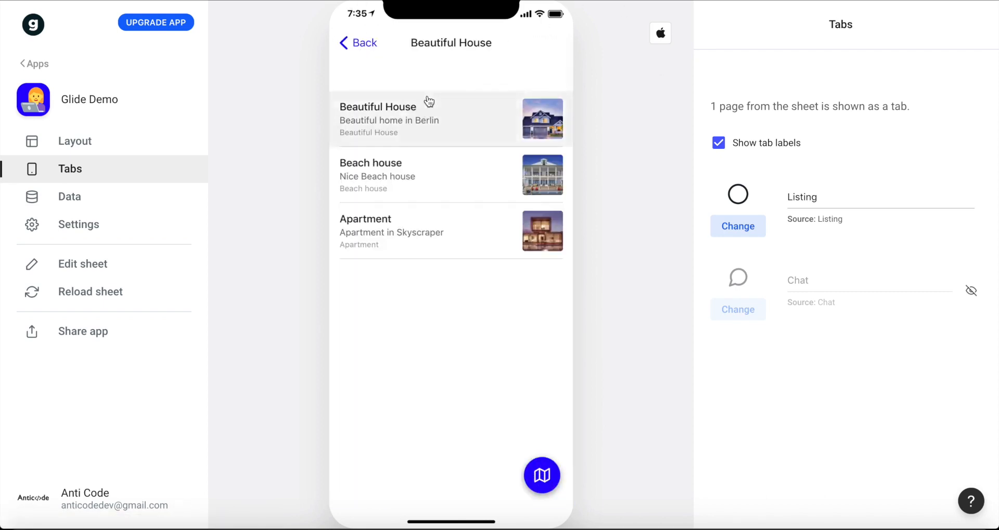
click(359, 42)
click(430, 72)
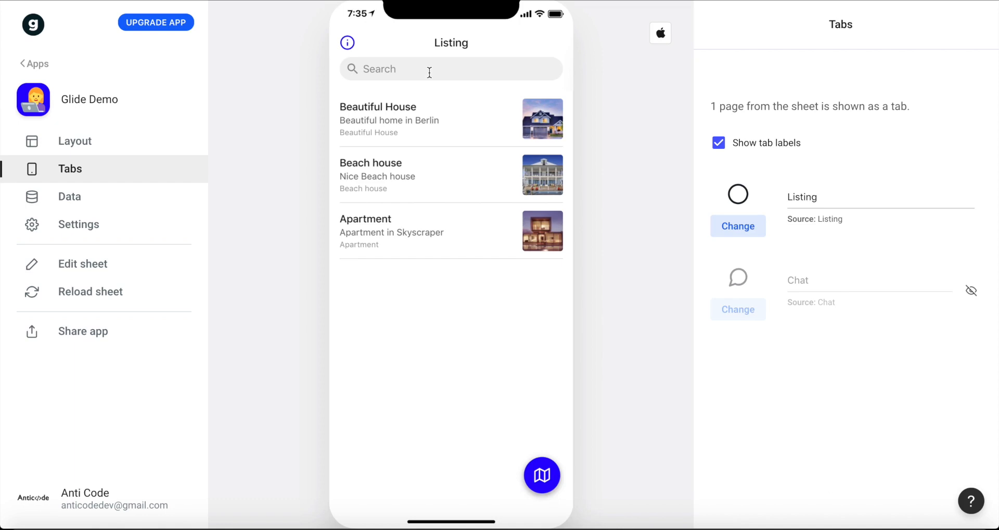
Show the app's sharing options and open the published app in the browser.
click(106, 340)
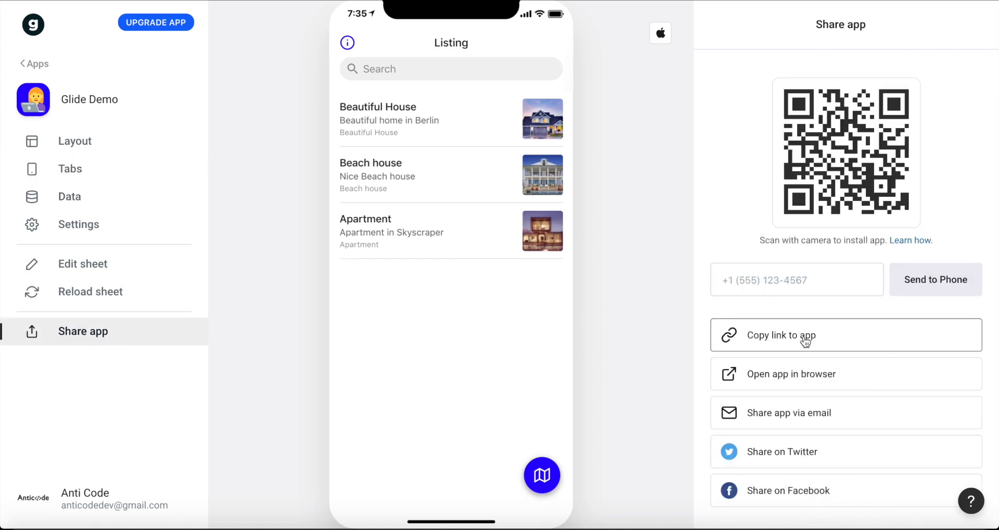
scroll(805, 338, down, 1)
click(778, 373)
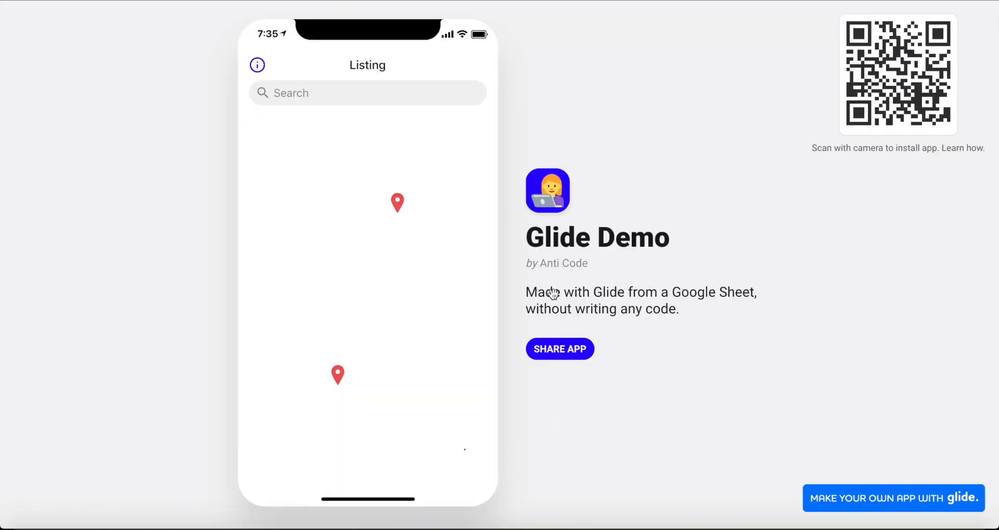
Examine the published app's map and its property pins, zooming in on the listing in Berlin.
drag(488, 350, 458, 174)
drag(398, 180, 370, 203)
drag(361, 324, 410, 400)
scroll(328, 188, down, 3)
drag(327, 234, 402, 274)
scroll(402, 274, up, 1)
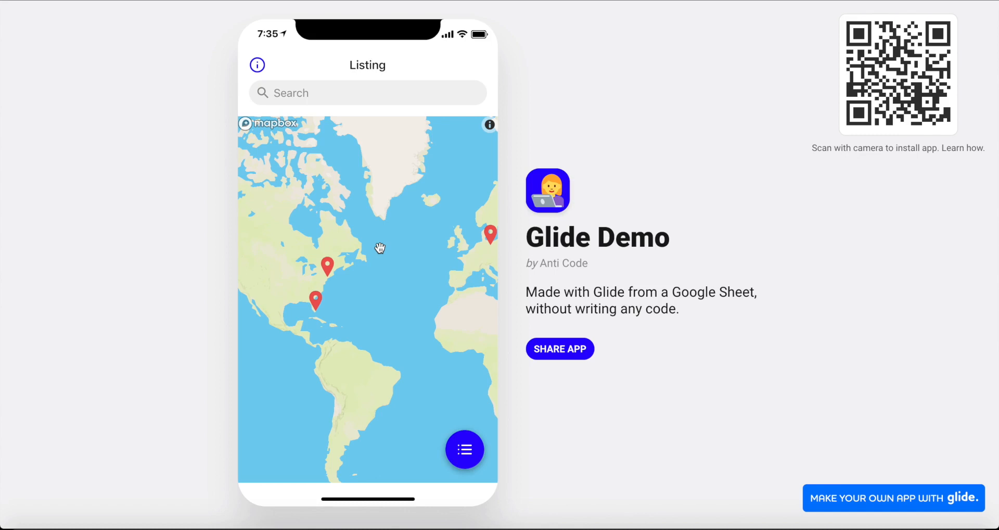
drag(394, 295, 284, 305)
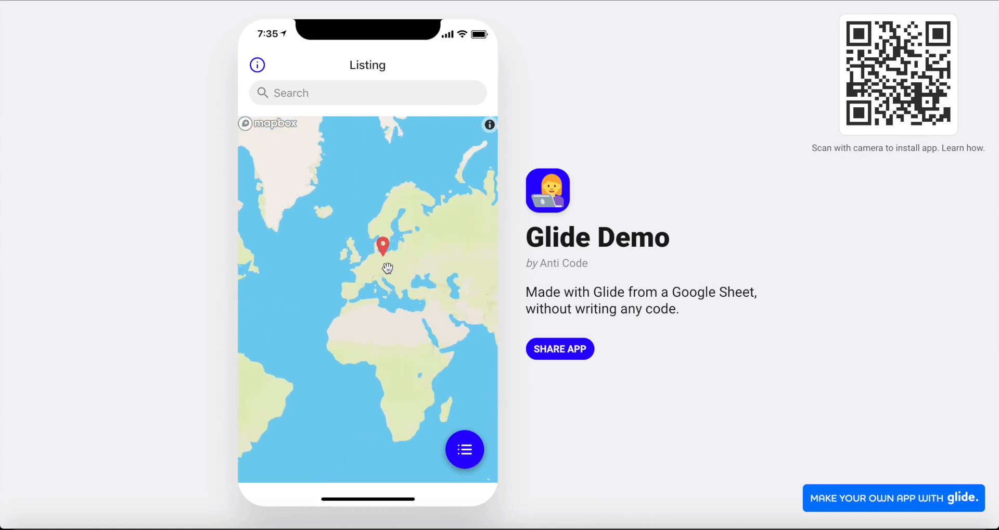
scroll(388, 268, up, 2)
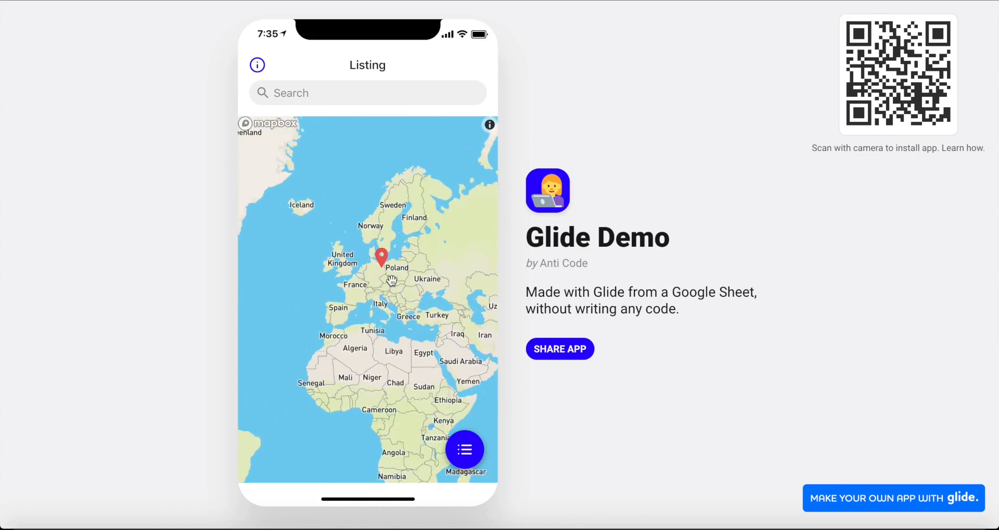
scroll(389, 260, up, 4)
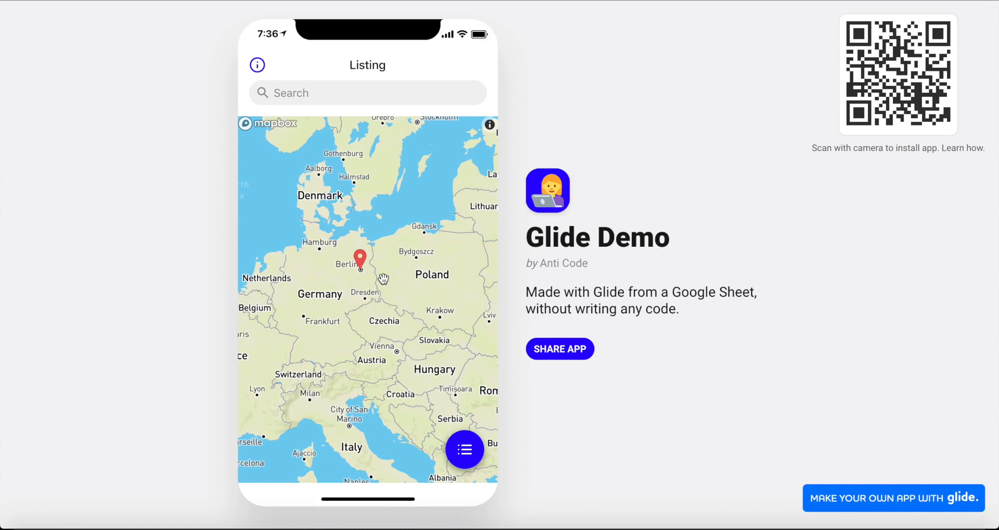
scroll(338, 280, up, 2)
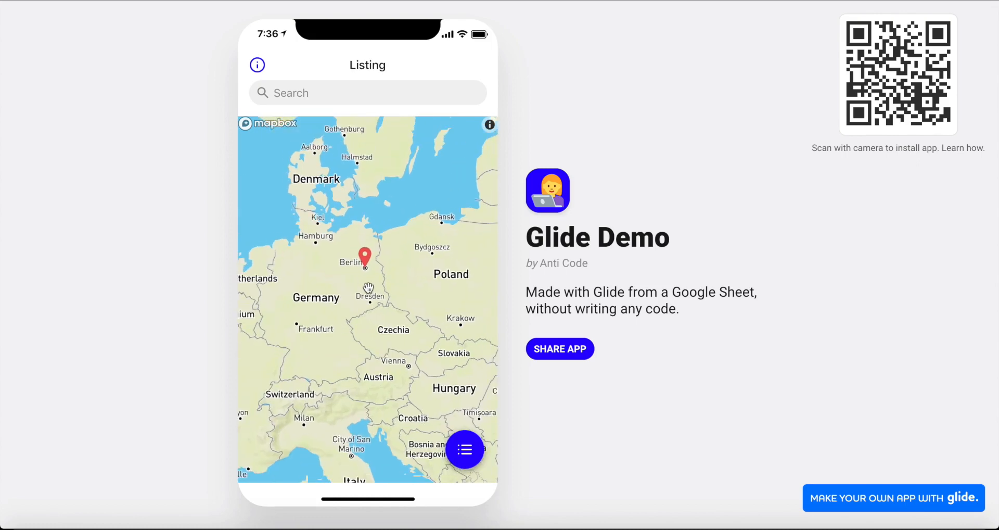
scroll(368, 288, up, 3)
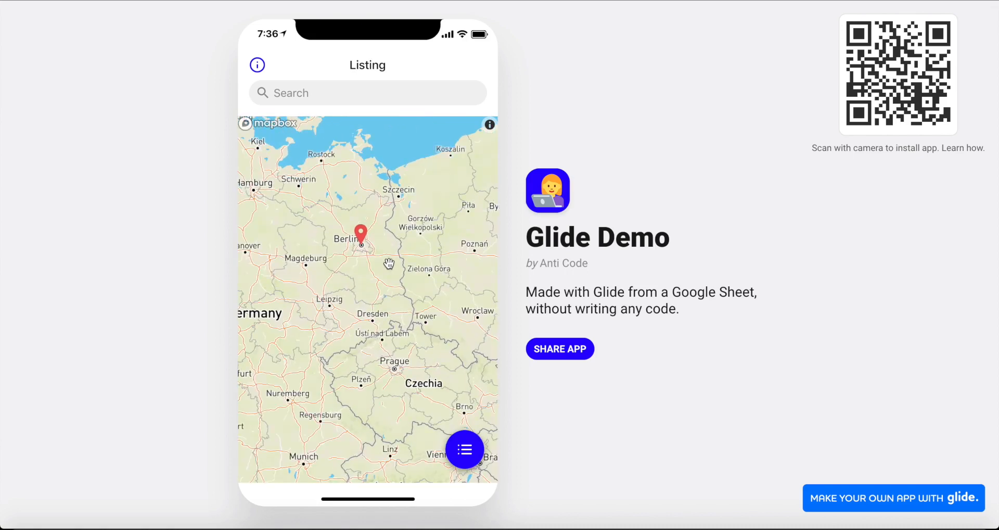
Switch the published app to the list view, open the Beach house details and return to the list.
click(464, 456)
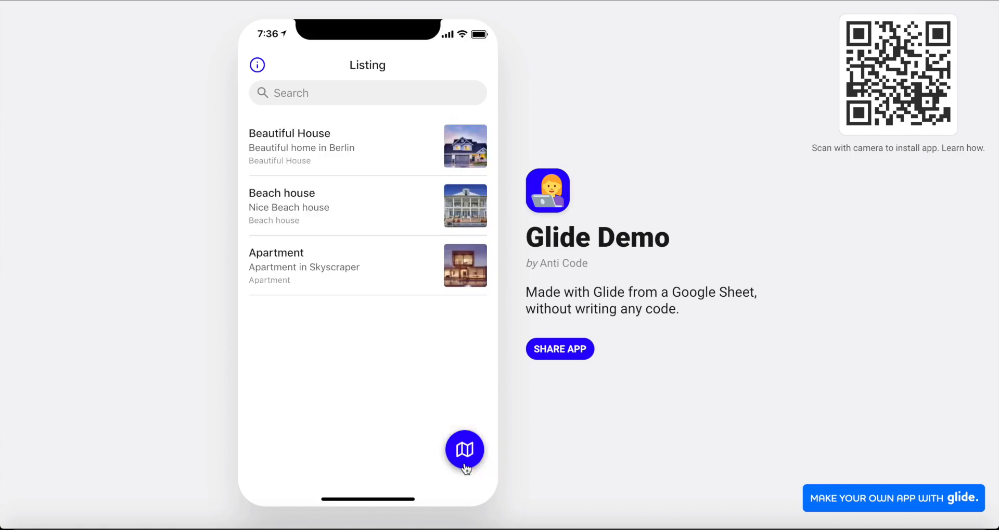
click(380, 182)
click(270, 68)
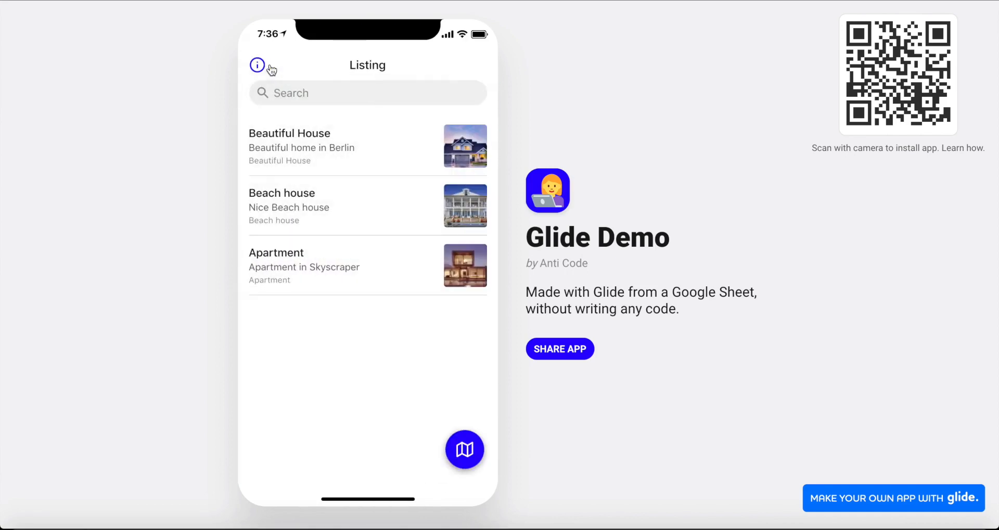